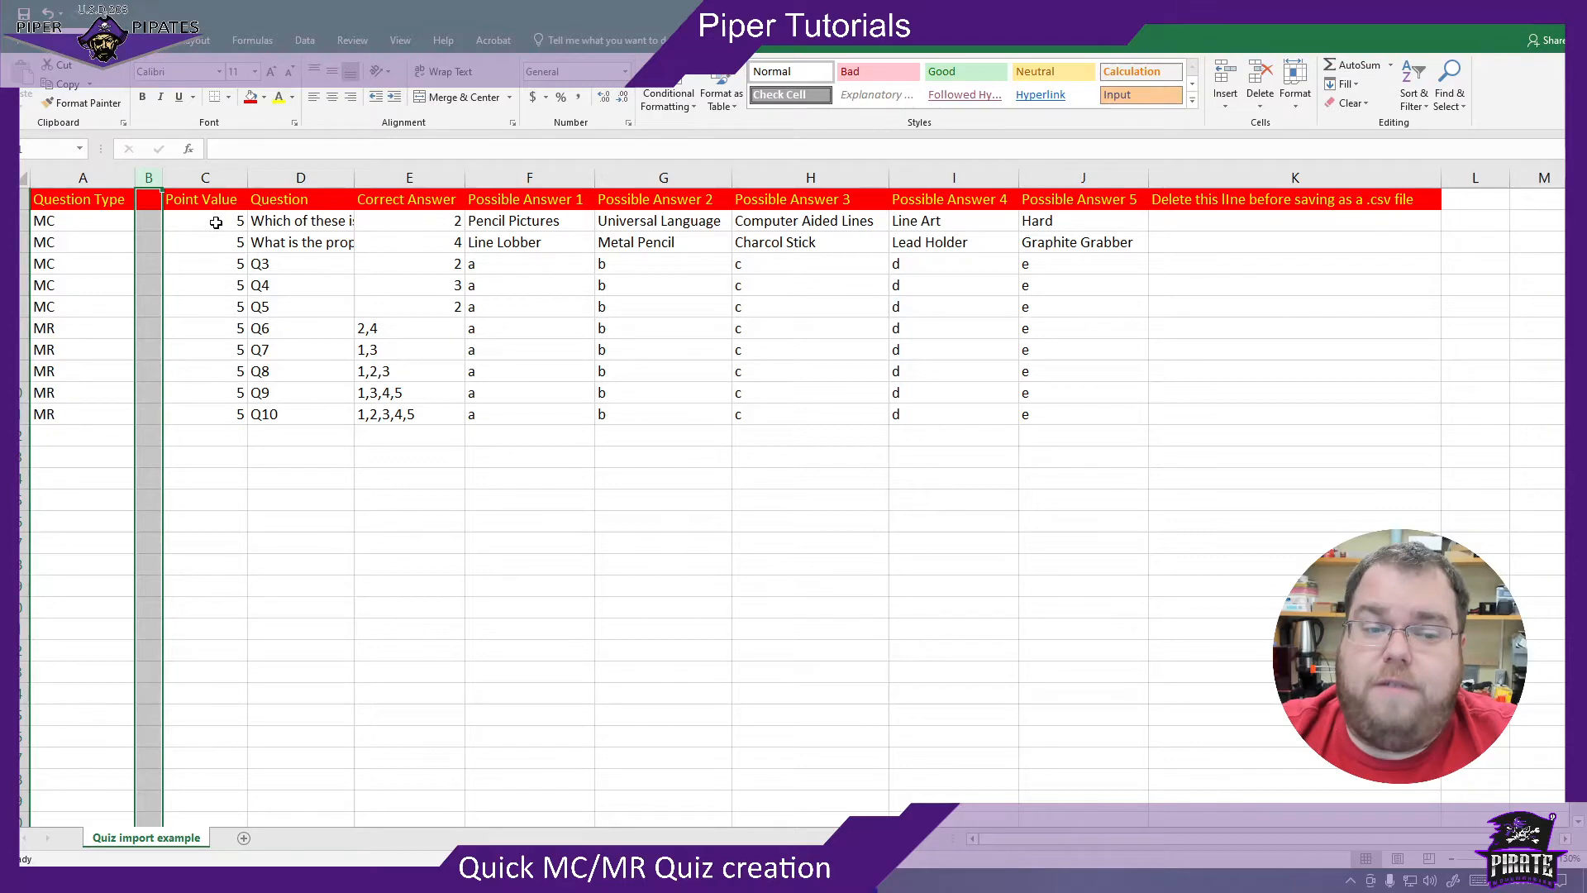
- Review the point values, the first question's full text and its correct answer entry in the quiz sheet
{"action": "left_click_drag", "start_coordinate": [216, 223], "coordinate": [212, 414]}
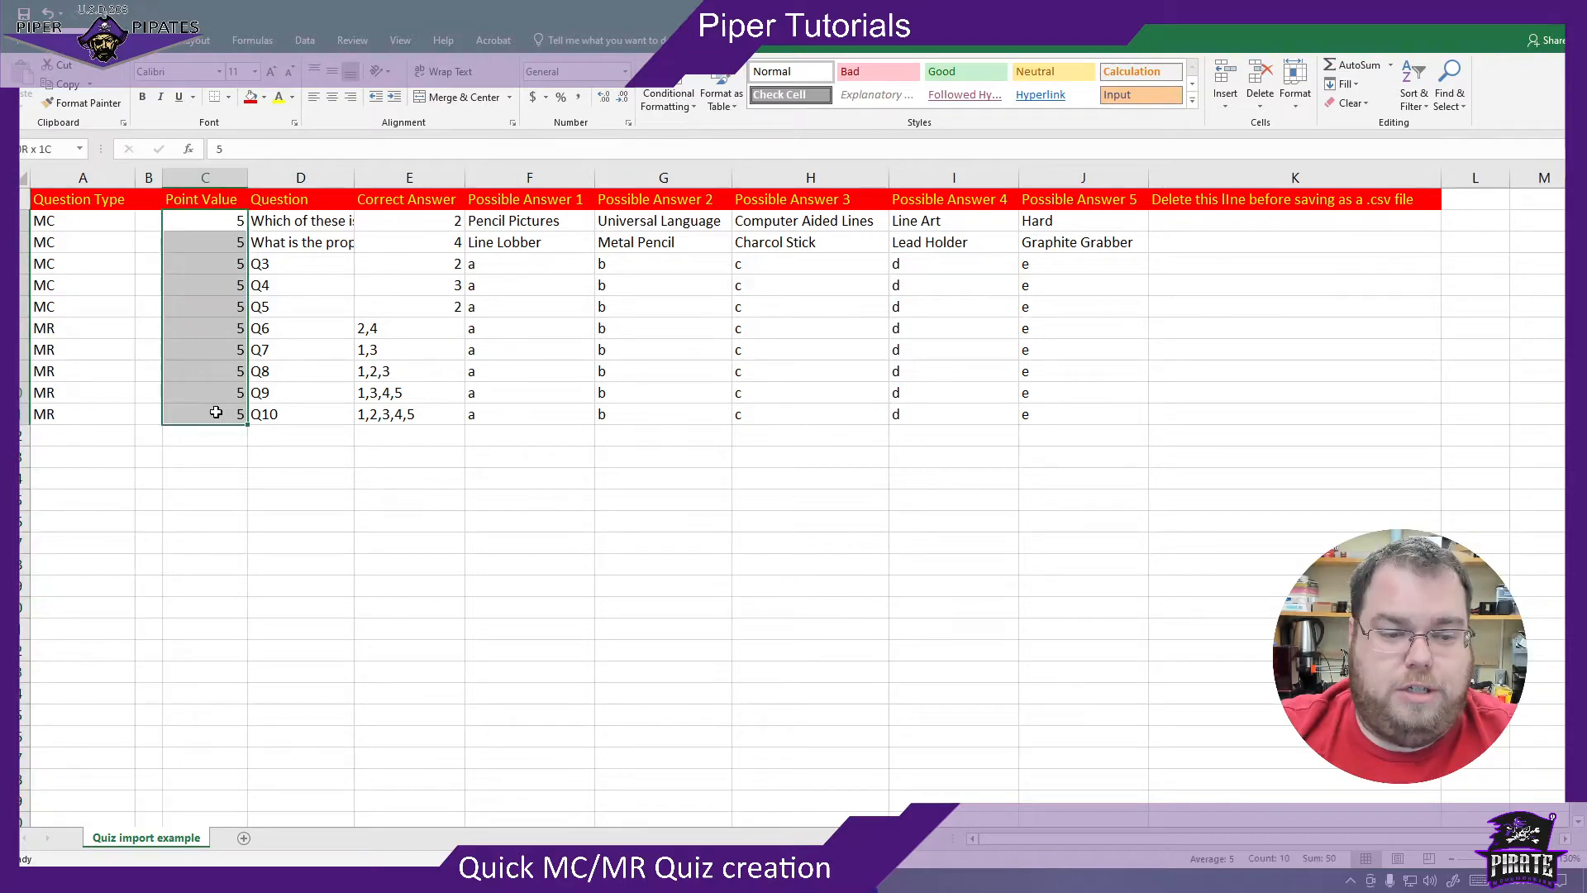
{"action": "left_click", "coordinate": [198, 220]}
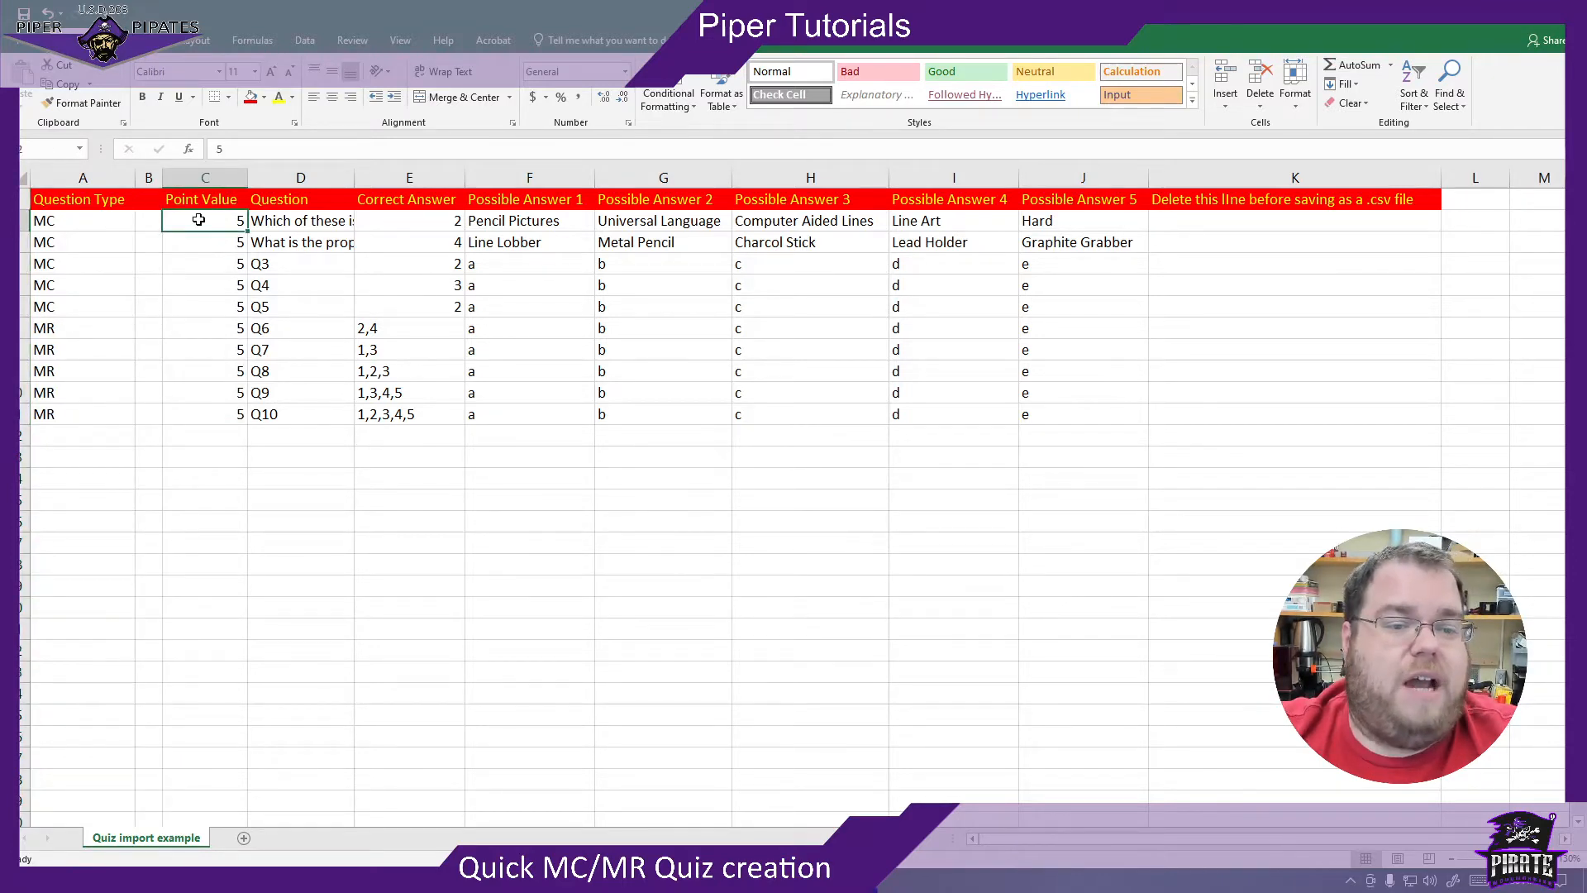
{"action": "left_click", "coordinate": [348, 220]}
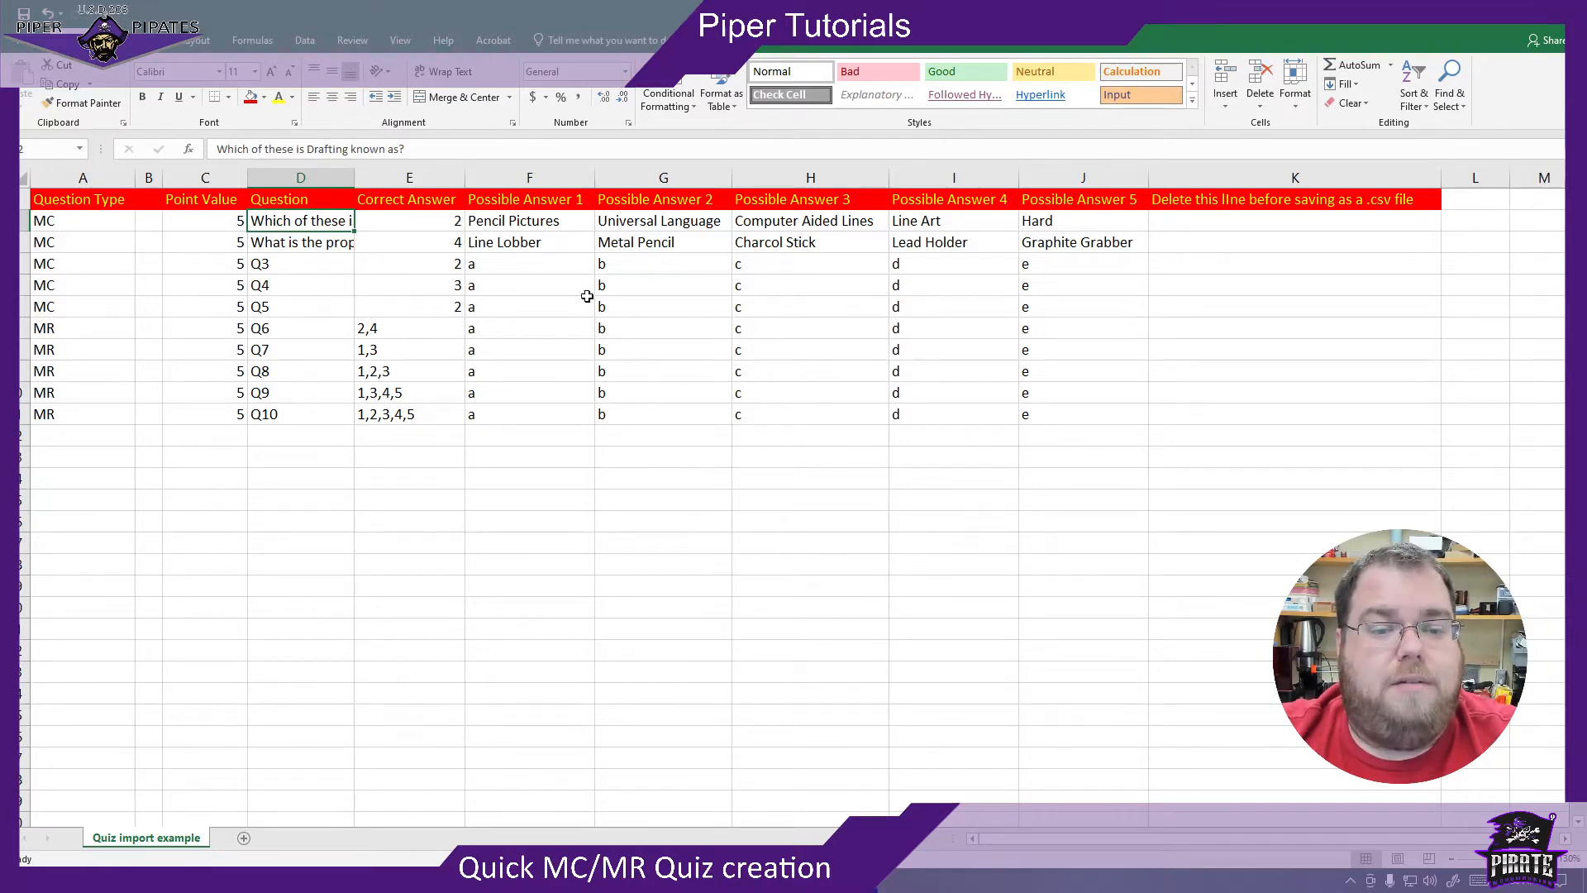
{"action": "left_click", "coordinate": [416, 226]}
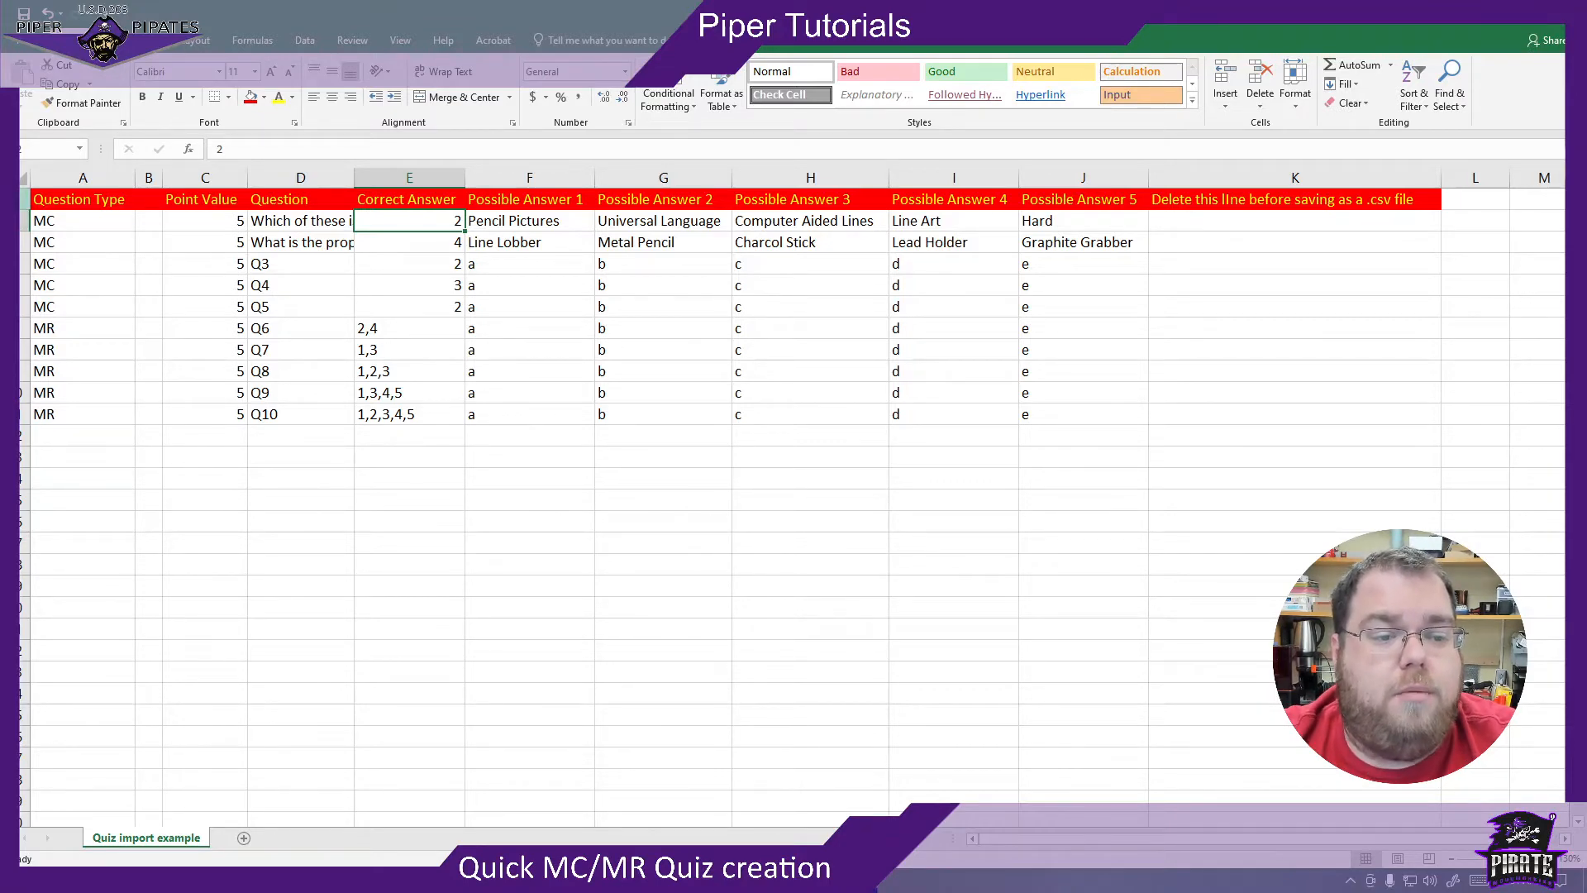
- Delete the red header row from the quiz sheet
{"action": "left_click", "coordinate": [25, 199]}
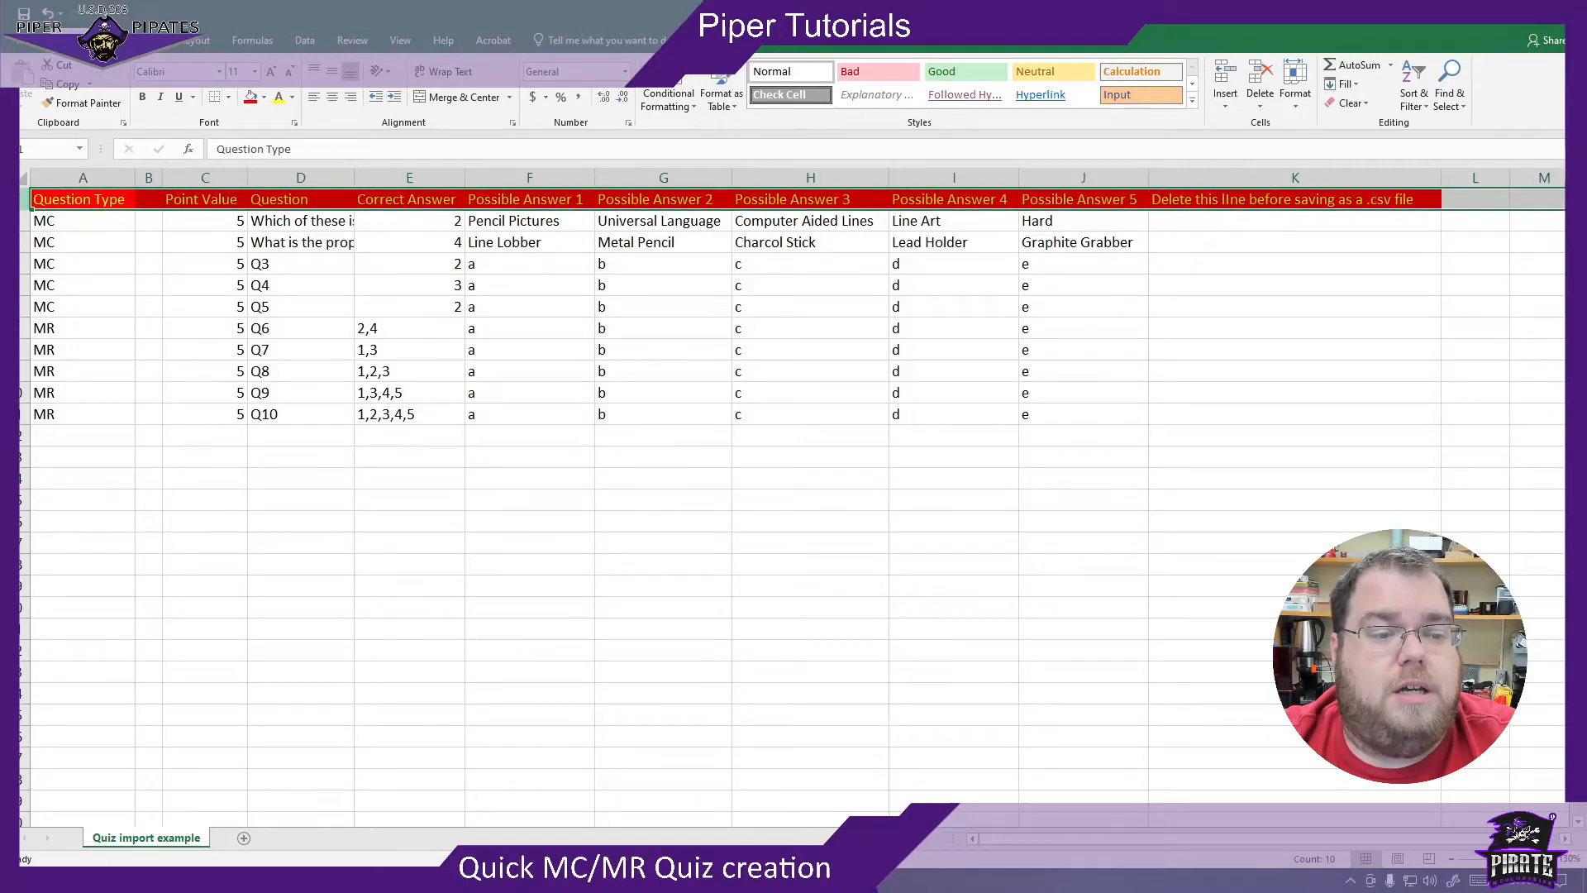
{"action": "right_click", "coordinate": [25, 200]}
{"action": "left_click", "coordinate": [57, 326]}
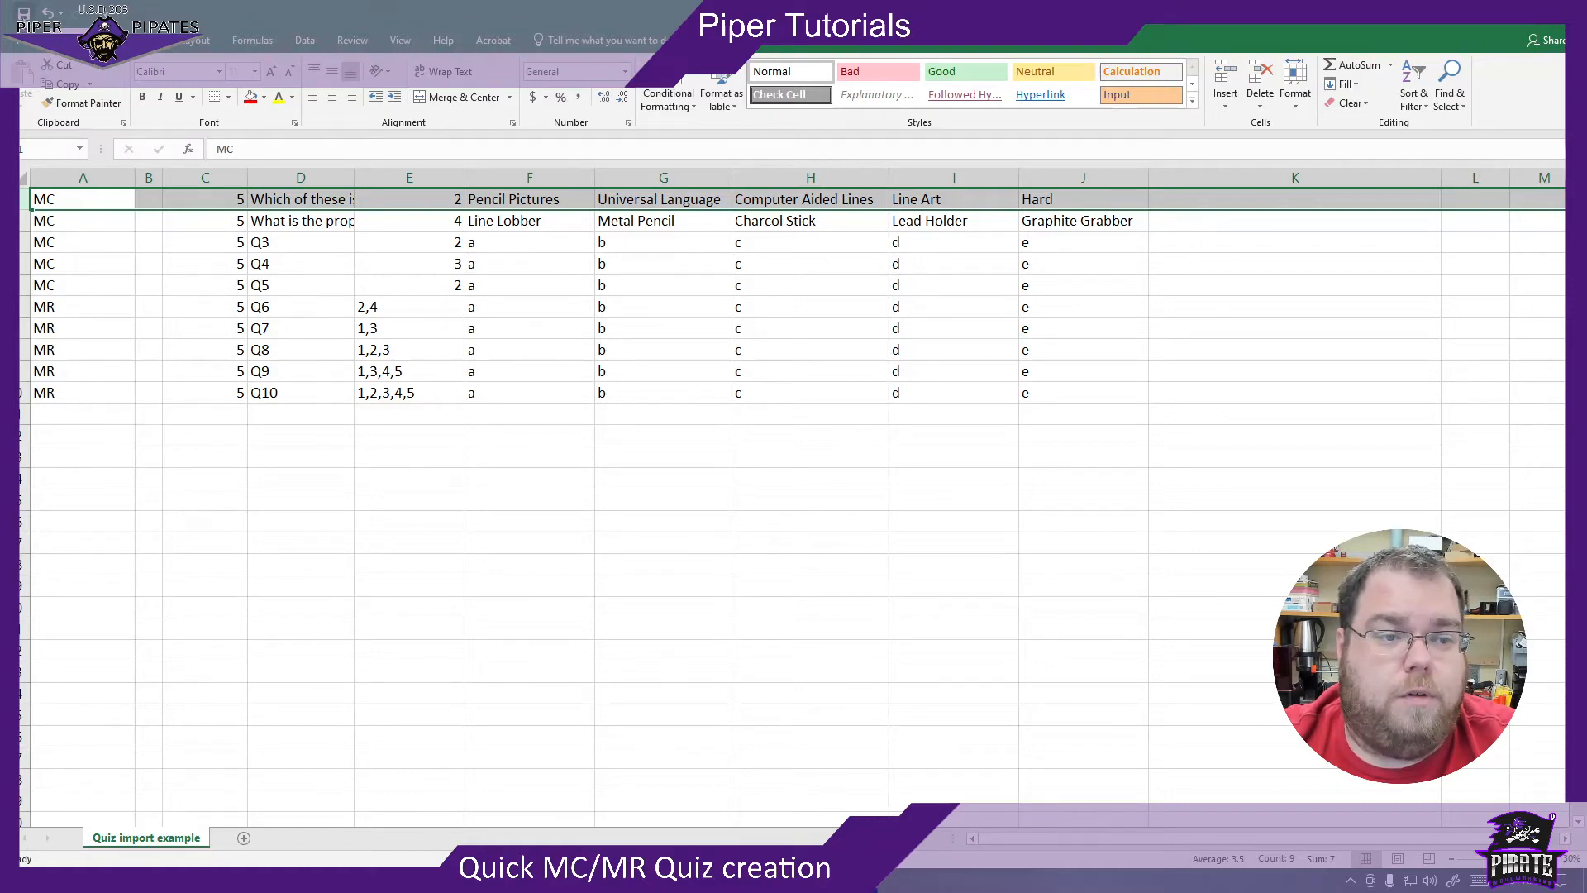
- Save the sheet to the Desktop as Quiz import example in CSV (Comma delimited) format, replacing the existing file
{"action": "left_click", "coordinate": [18, 40]}
{"action": "left_click", "coordinate": [35, 205]}
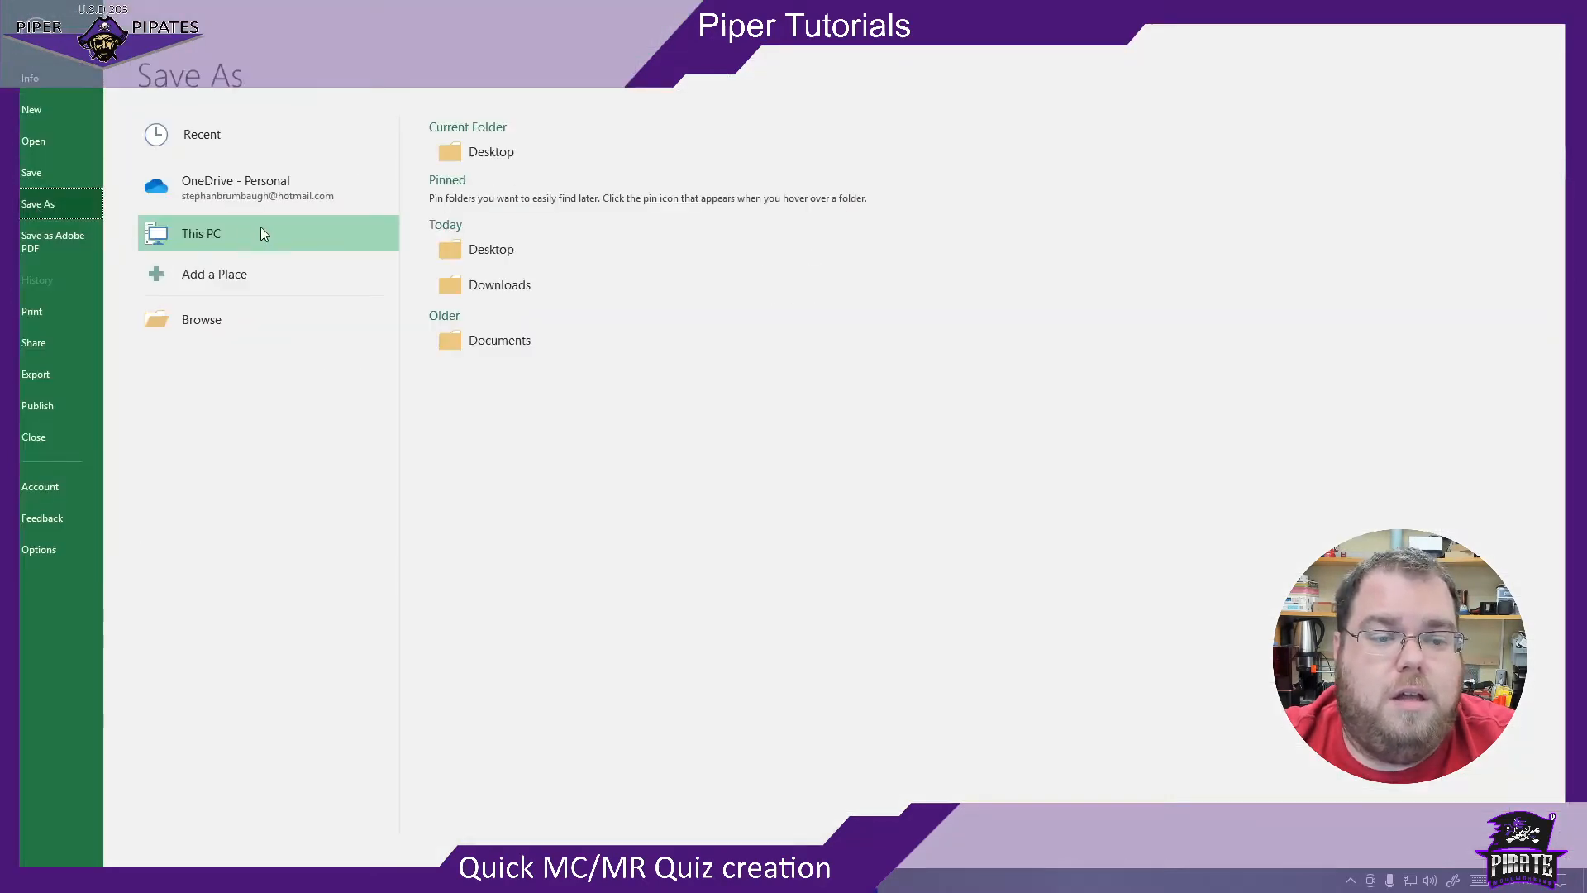
{"action": "left_click", "coordinate": [535, 162]}
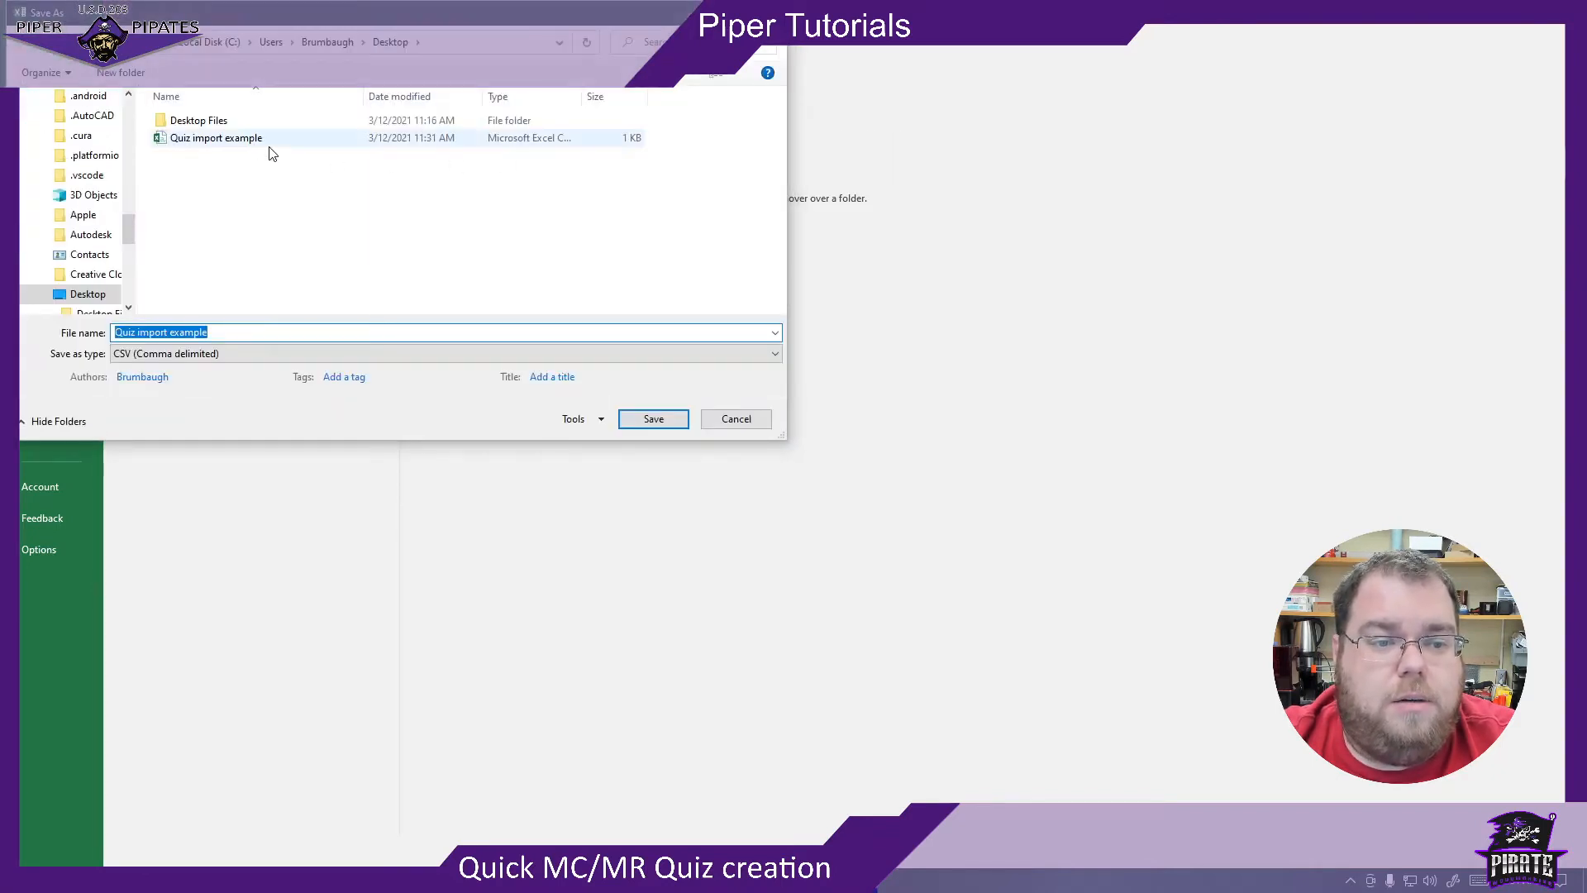
{"action": "left_click", "coordinate": [214, 147]}
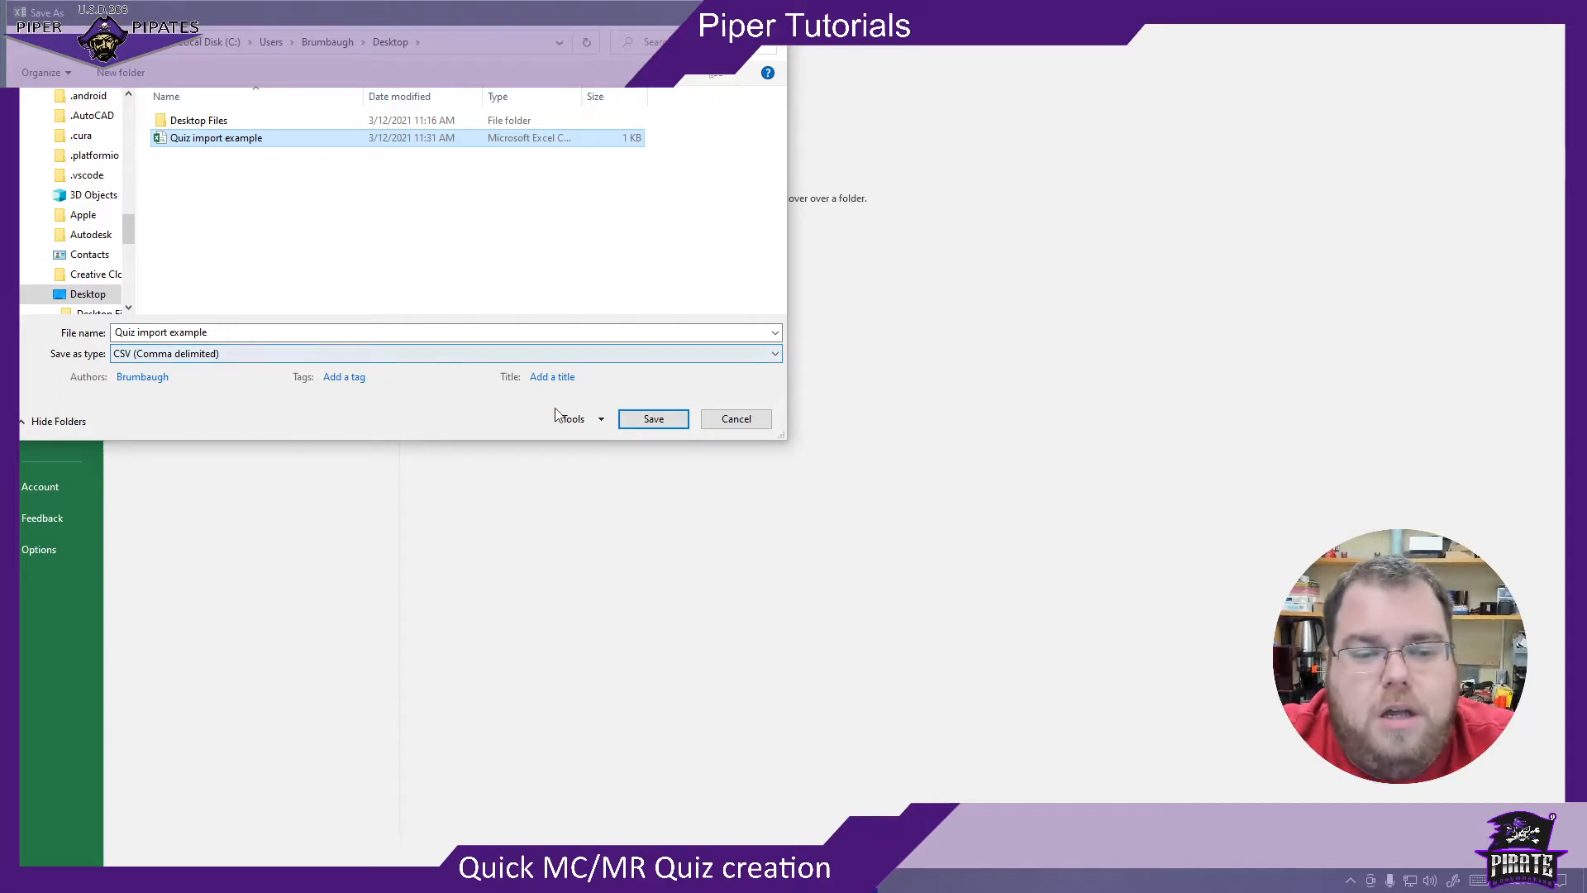
{"action": "left_click", "coordinate": [648, 425]}
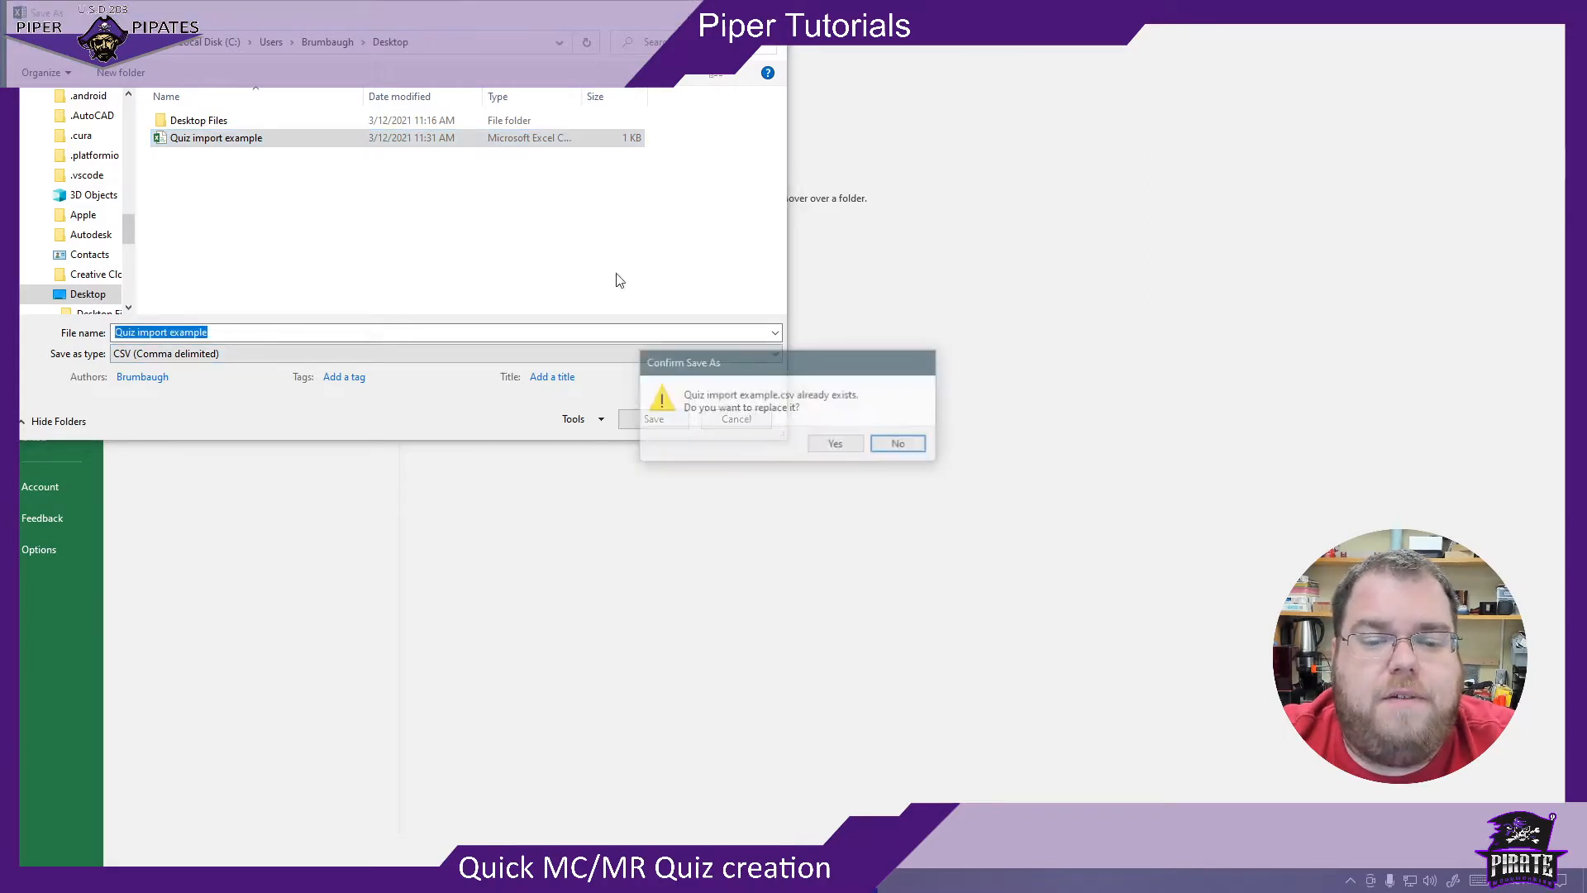
{"action": "left_click", "coordinate": [833, 444]}
- Switch to the Classic to Canvas (QTI 2.0) Converter in Chrome and convert Quiz import example.csv from the Desktop
{"action": "left_click", "coordinate": [1477, 15]}
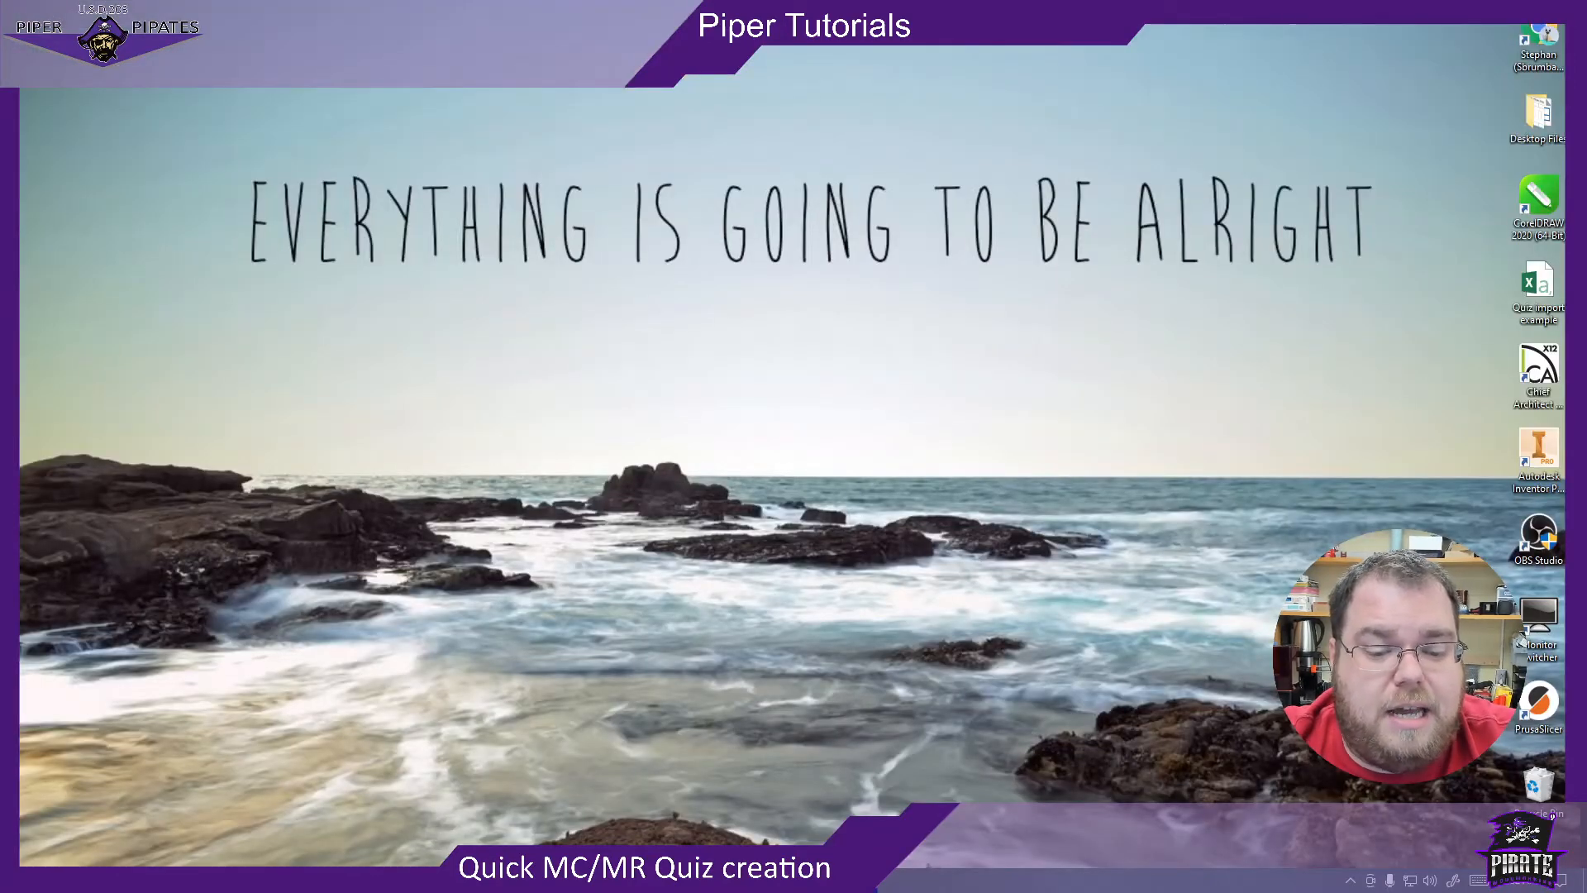
{"action": "left_click", "coordinate": [416, 877]}
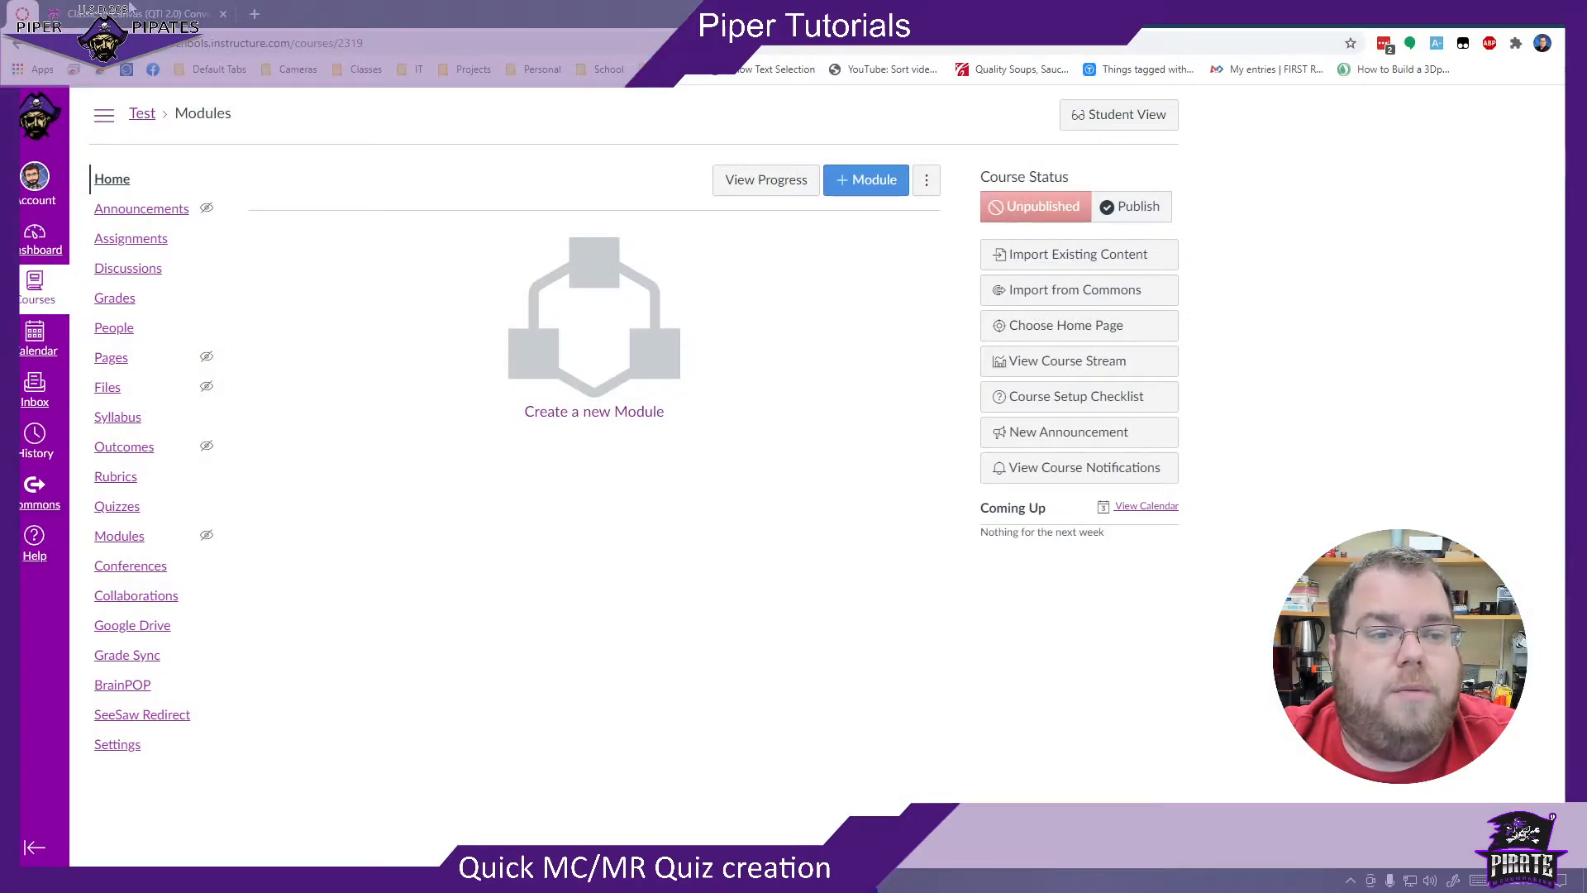
{"action": "left_click", "coordinate": [130, 10]}
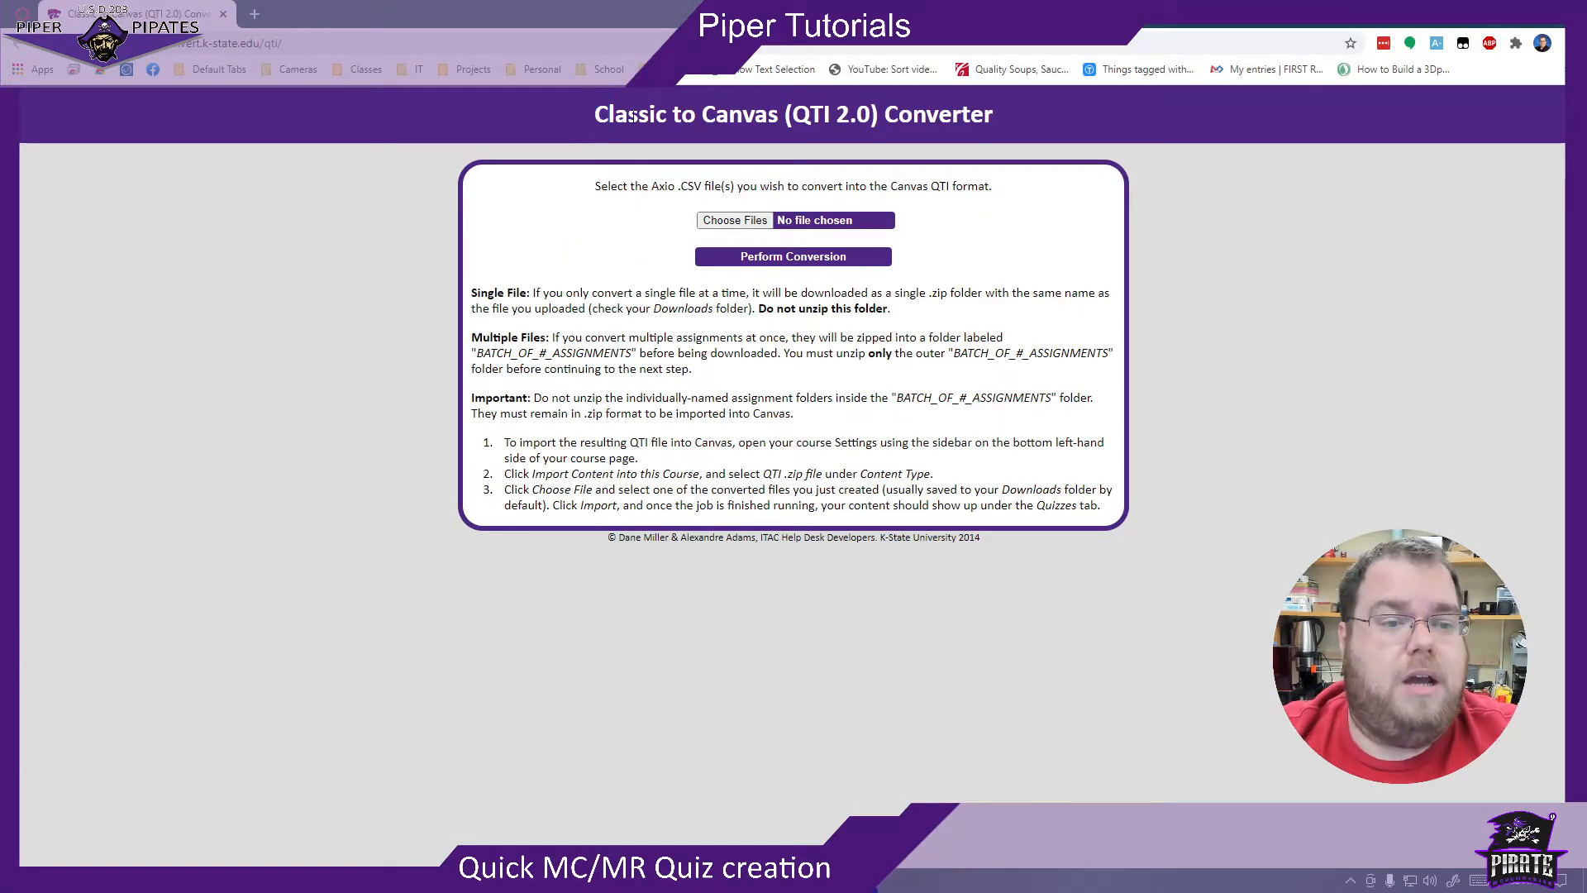
{"action": "left_click", "coordinate": [724, 224]}
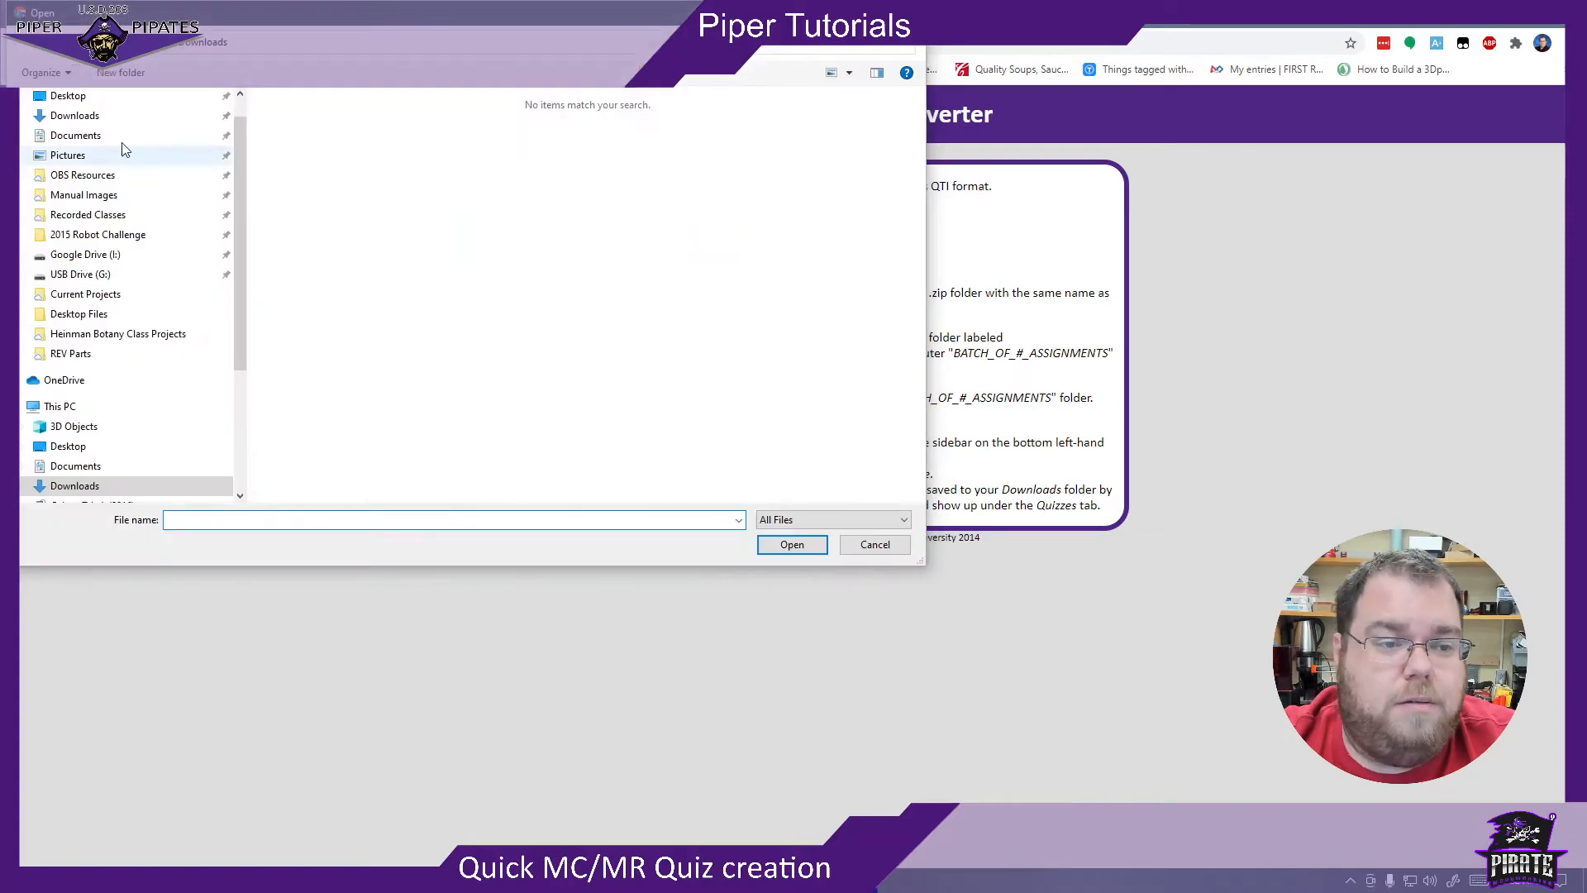
{"action": "left_click", "coordinate": [91, 97]}
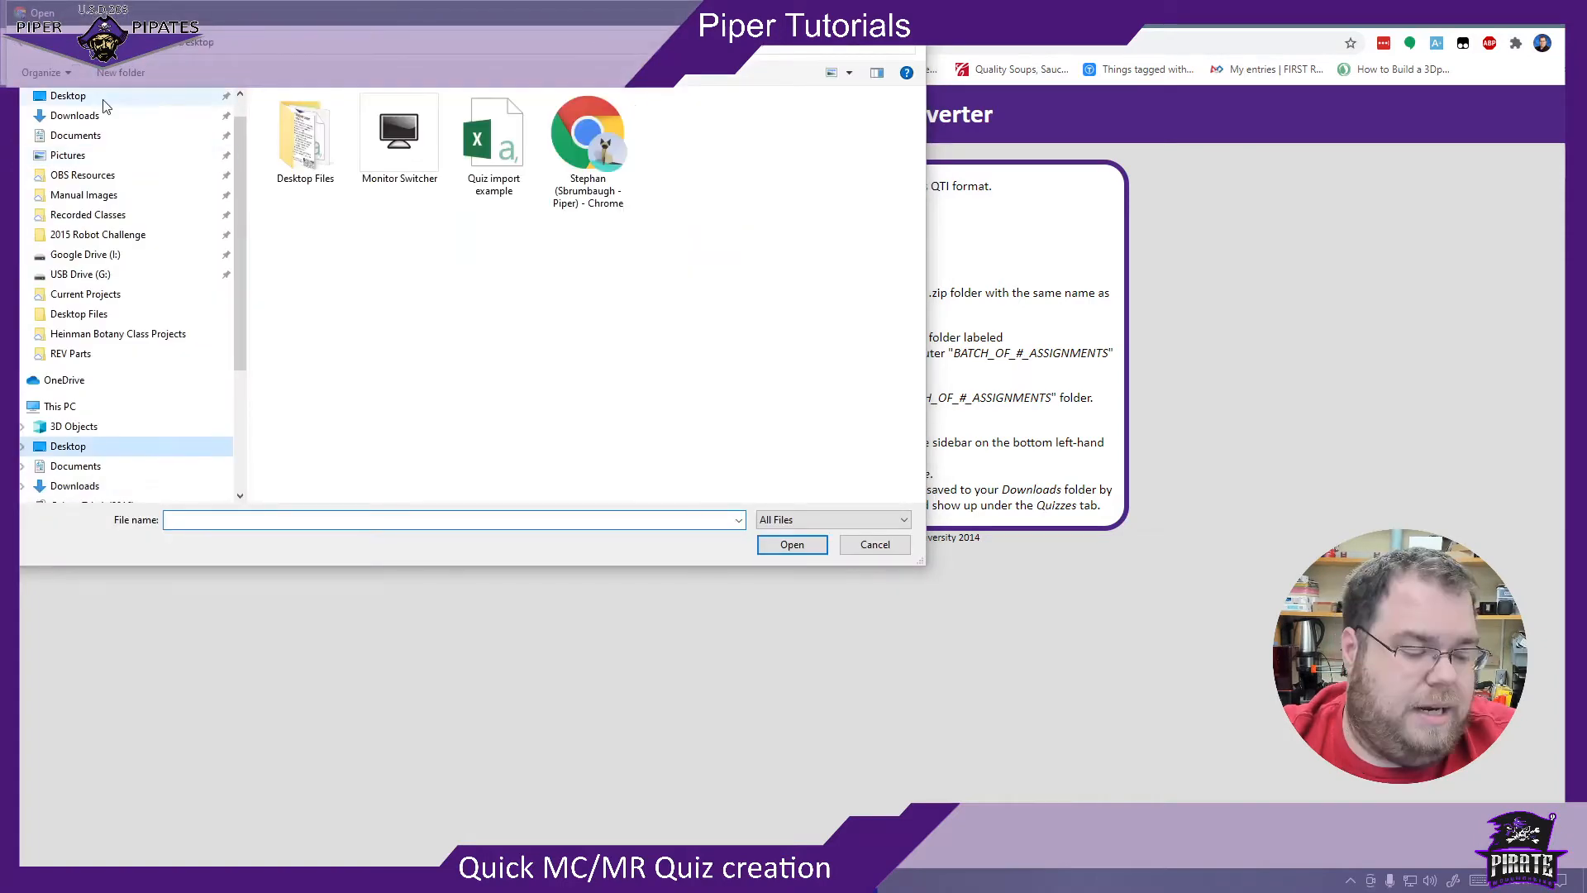
{"action": "double_click", "coordinate": [495, 141]}
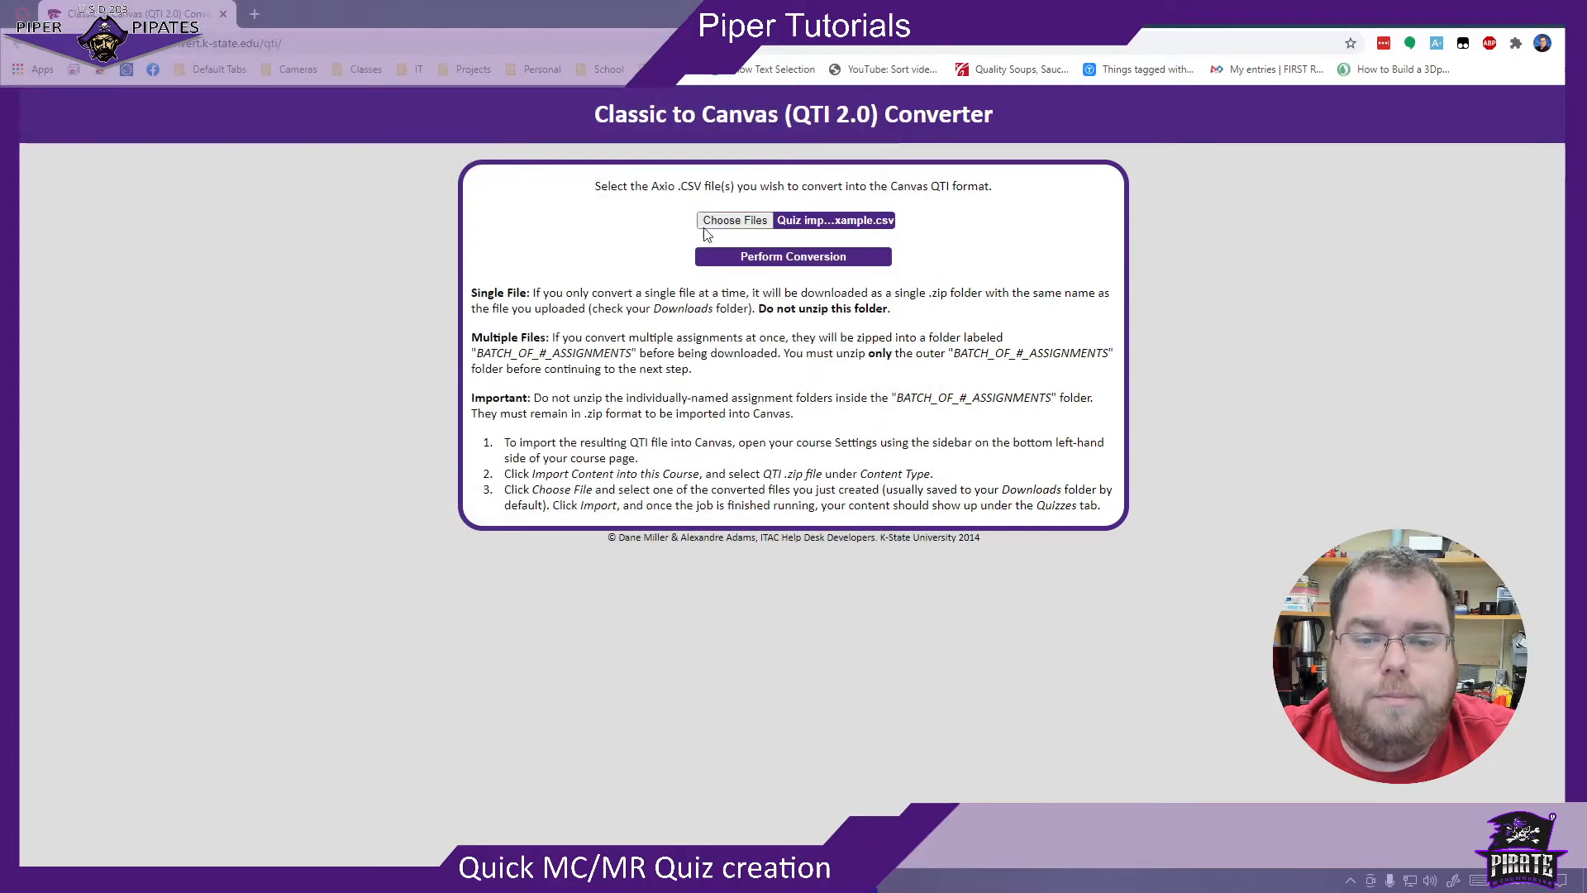
{"action": "left_click", "coordinate": [807, 257]}
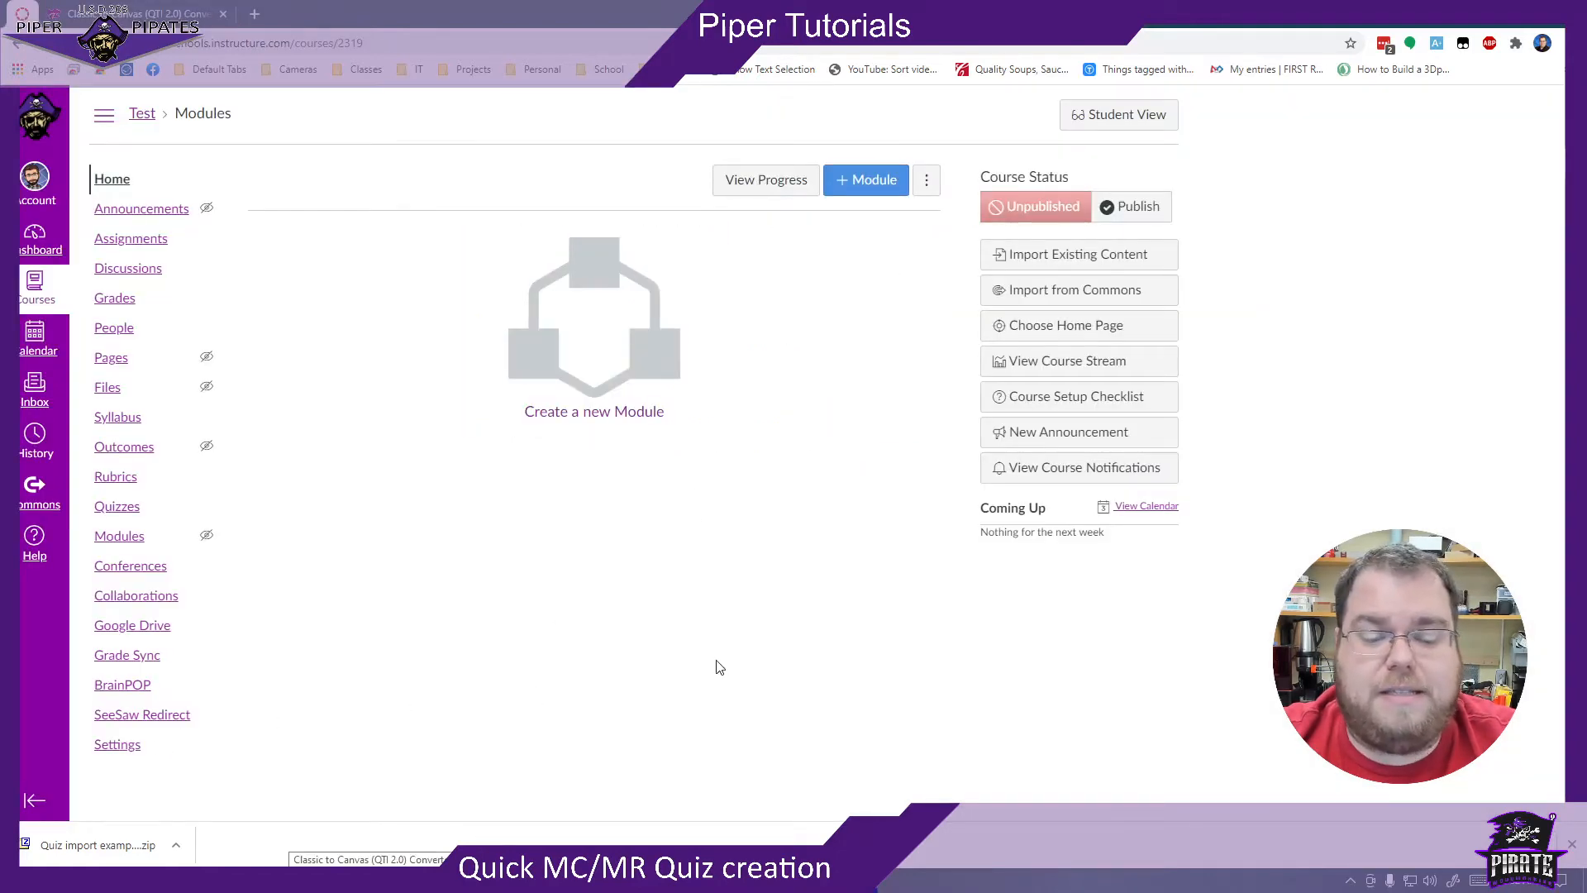
- In the Canvas Test course, set up a content import of type QTI .zip file using the converted quiz zip from Downloads
{"action": "left_click", "coordinate": [1138, 256]}
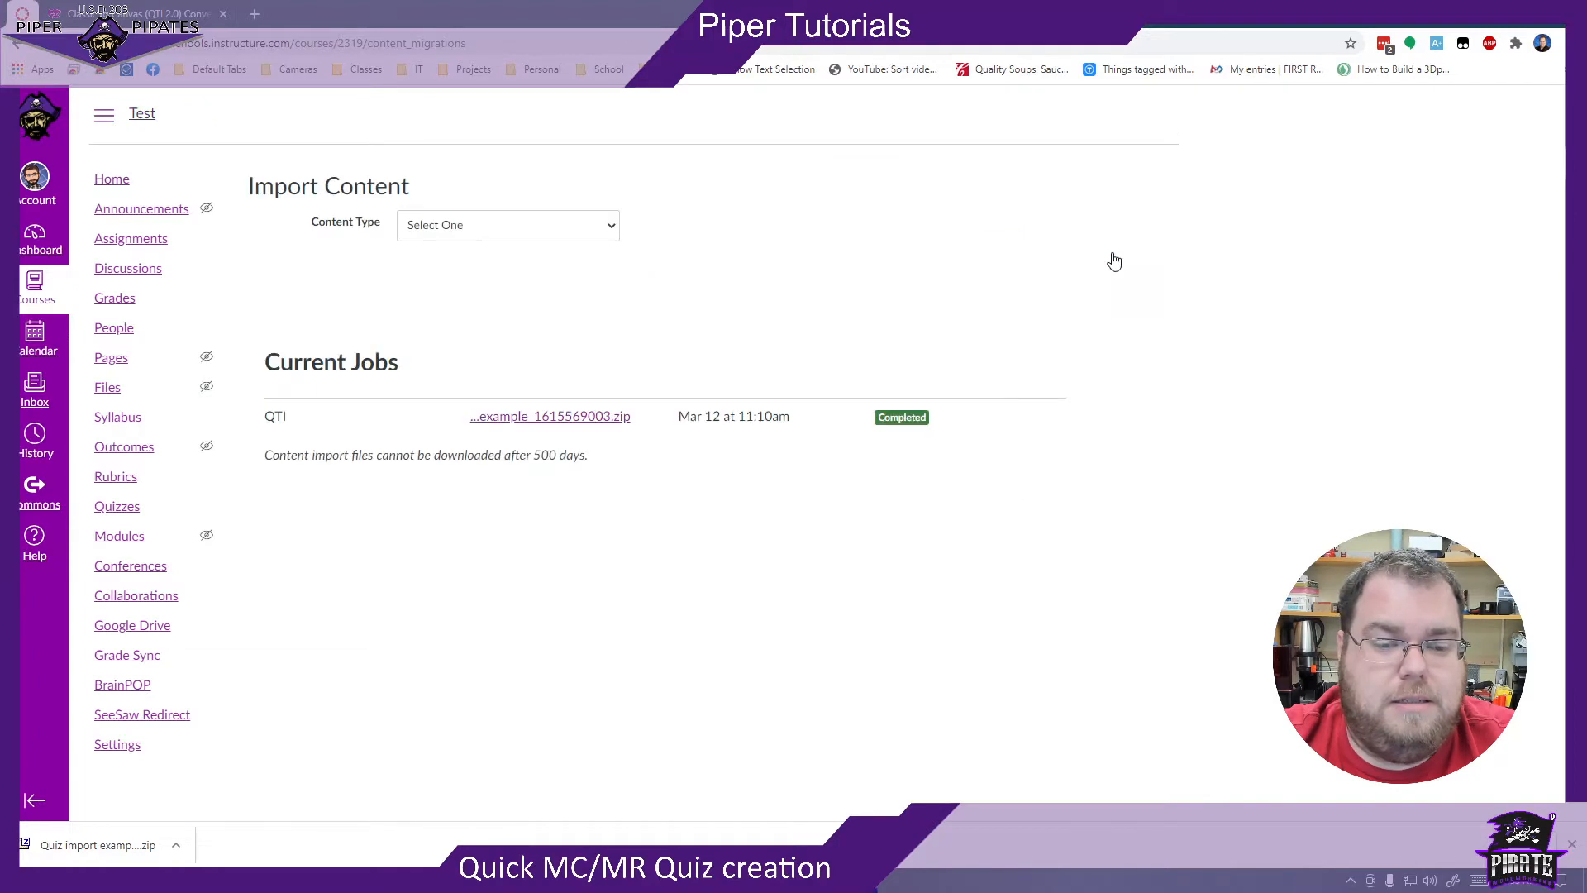
{"action": "left_click", "coordinate": [539, 231]}
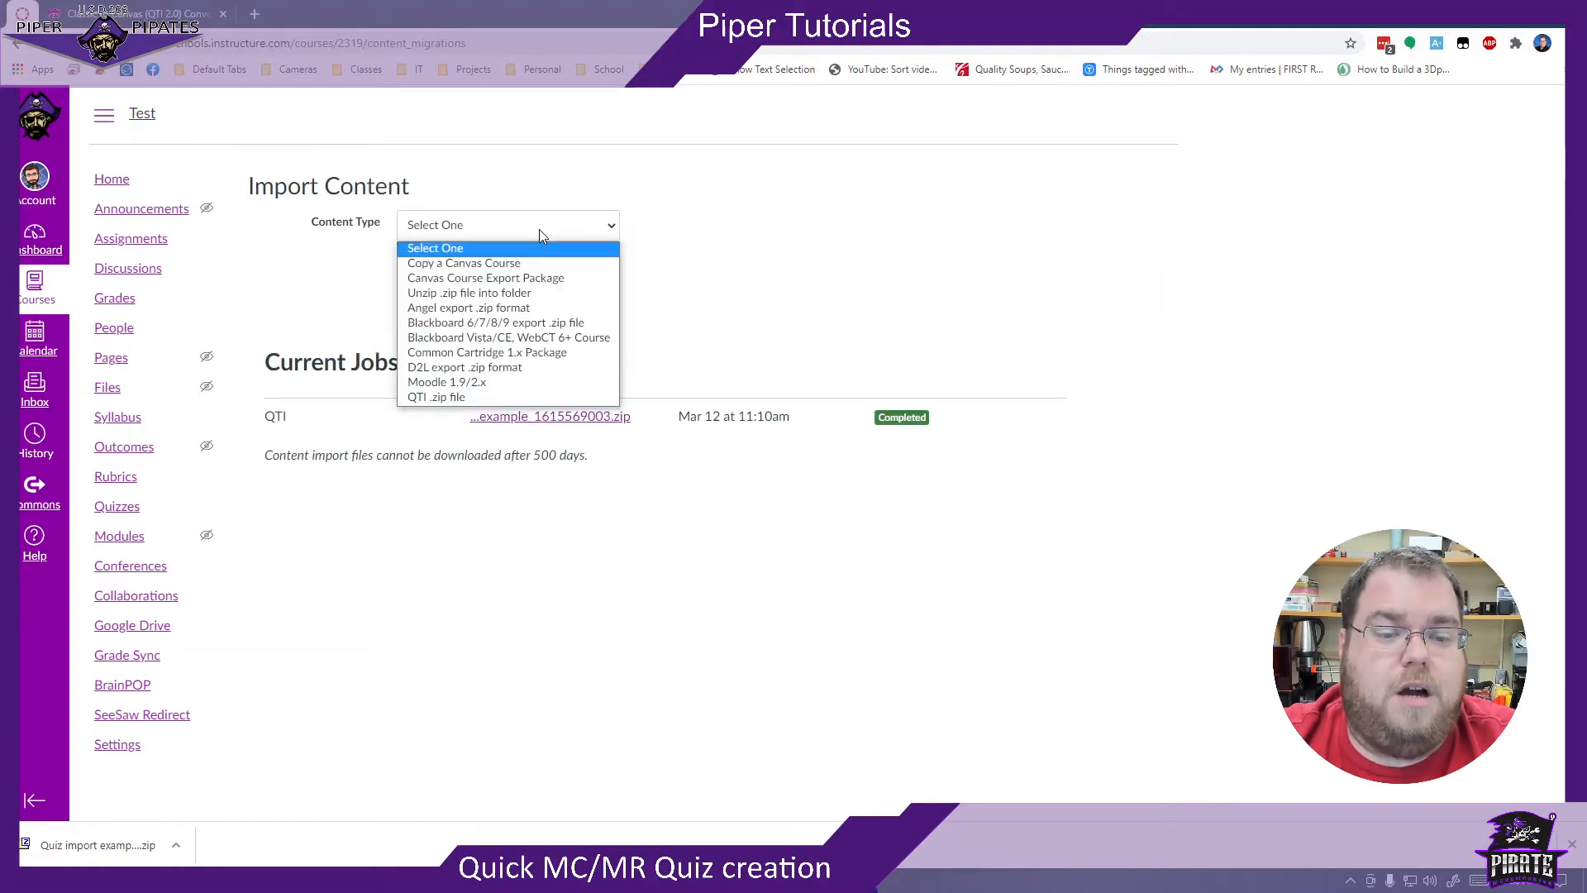
{"action": "left_click", "coordinate": [455, 399]}
{"action": "left_click", "coordinate": [450, 281]}
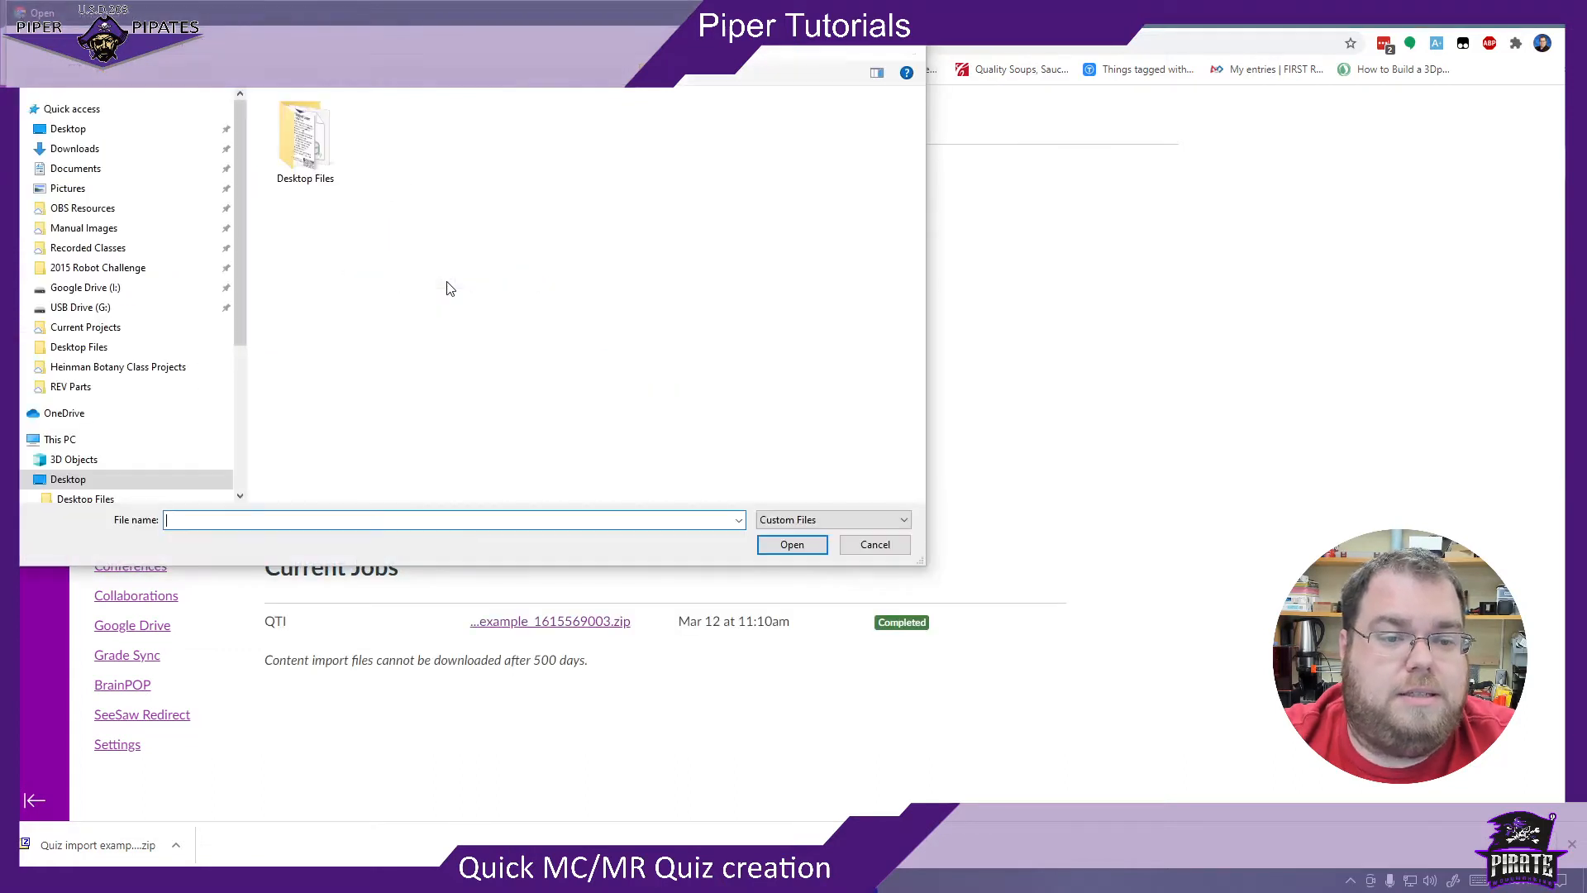
{"action": "left_click", "coordinate": [115, 150]}
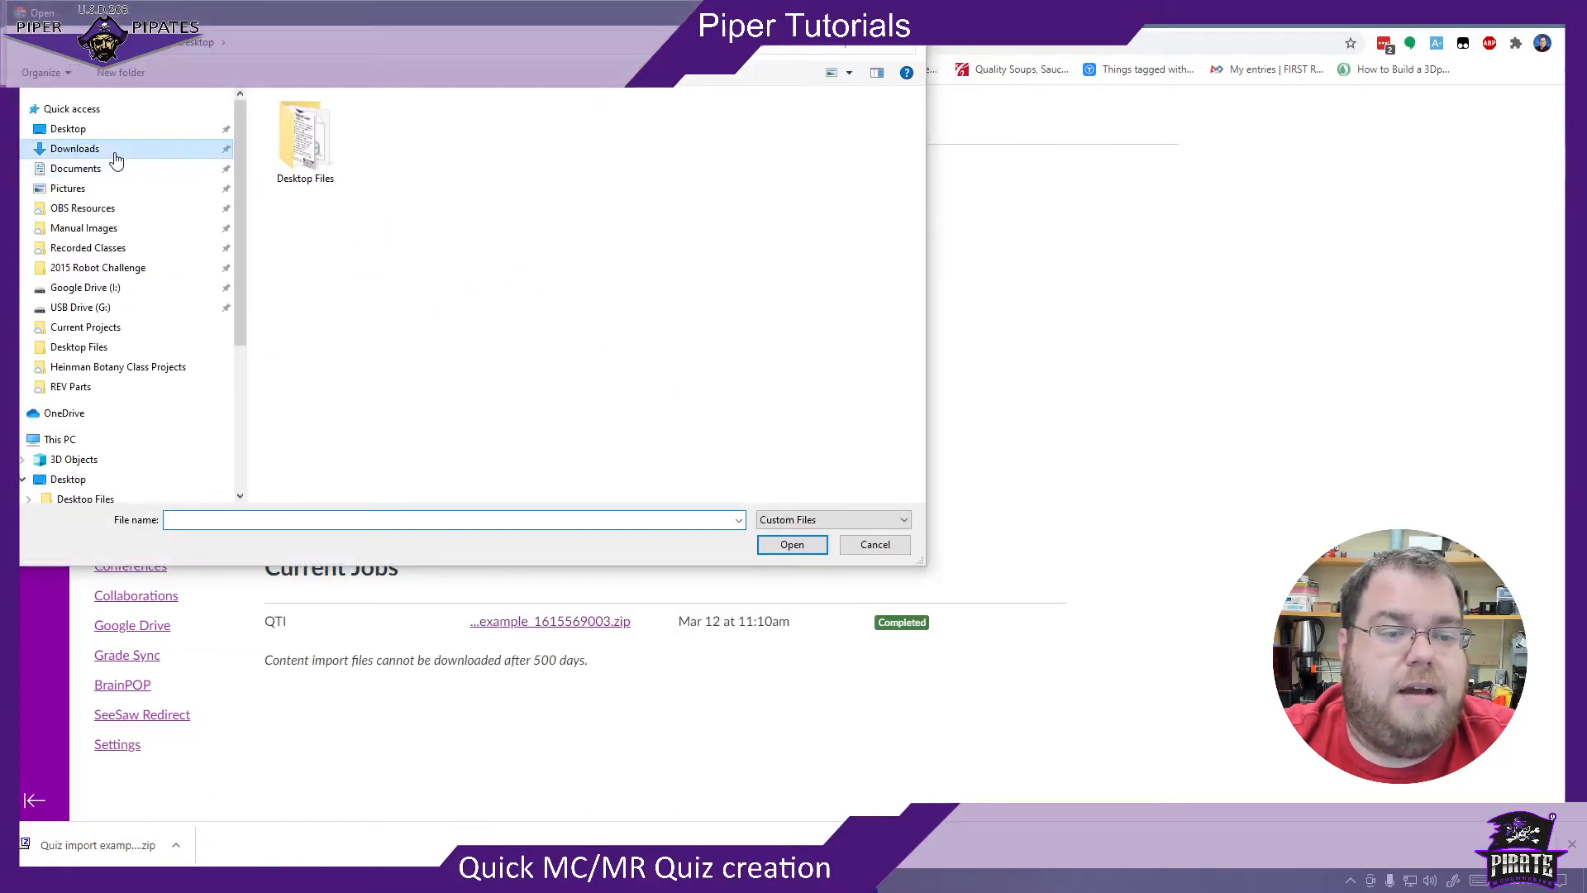
{"action": "double_click", "coordinate": [321, 148]}
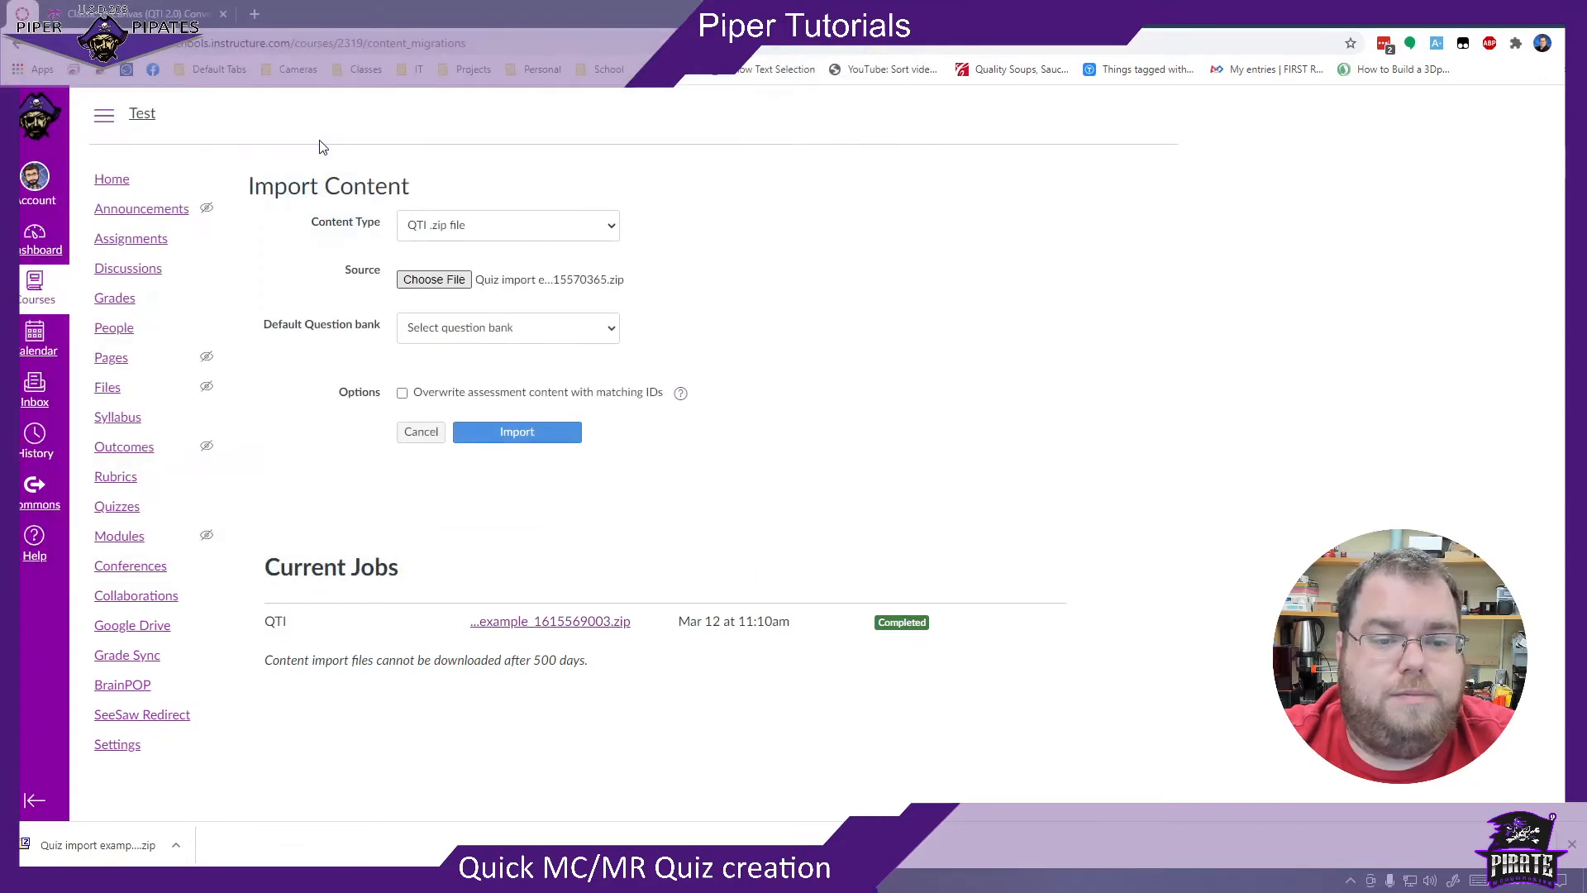
- Create a new default question bank named Trial Quiz for the import and run the import
{"action": "left_click", "coordinate": [598, 329]}
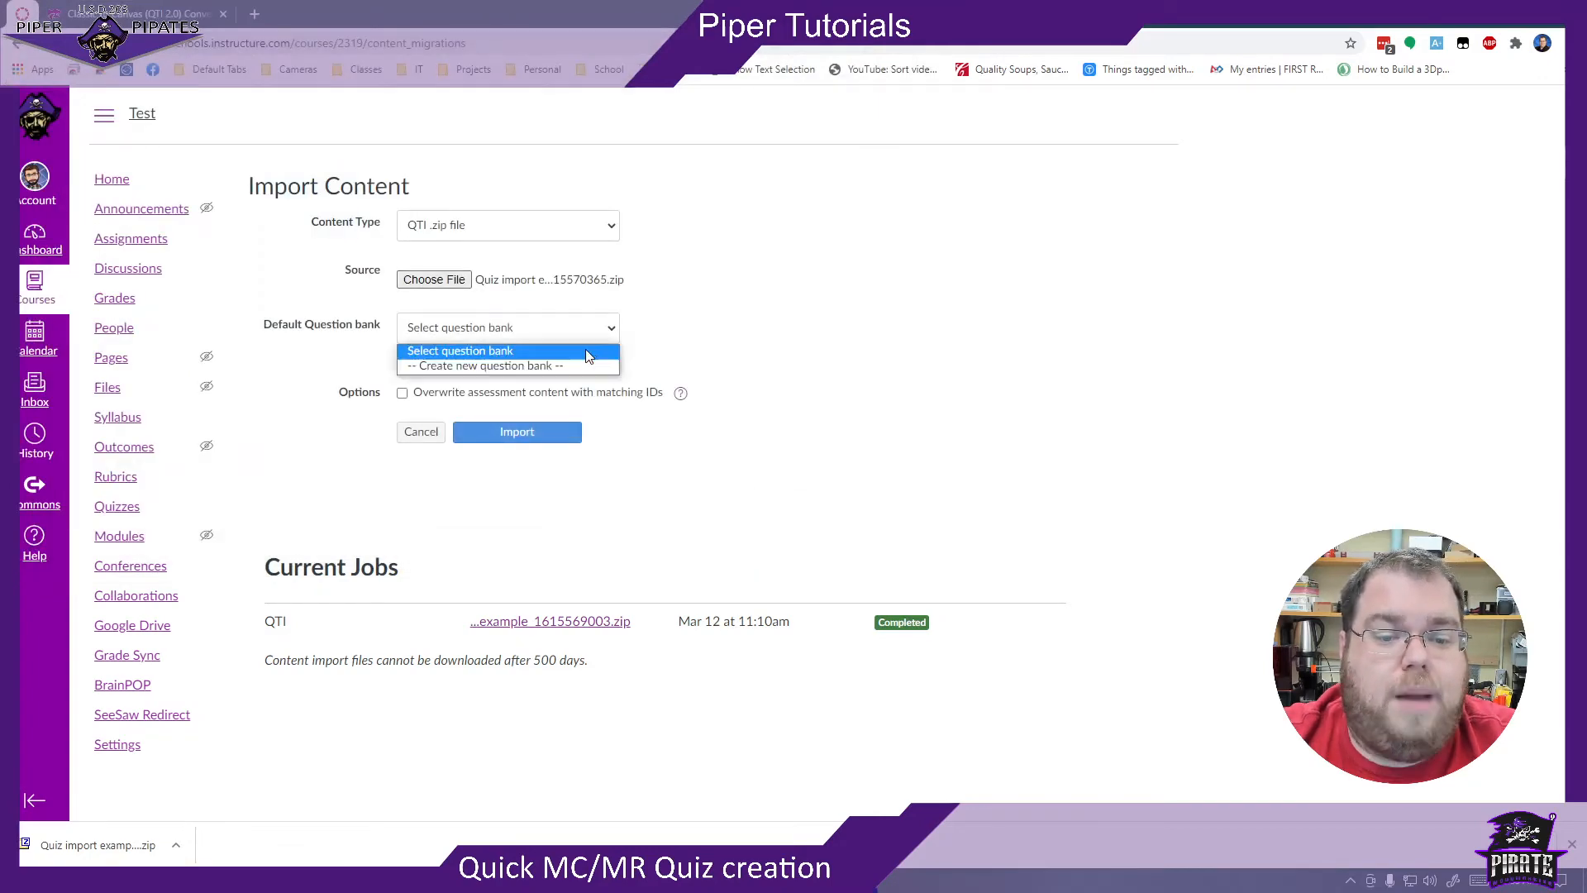
{"action": "left_click", "coordinate": [583, 364]}
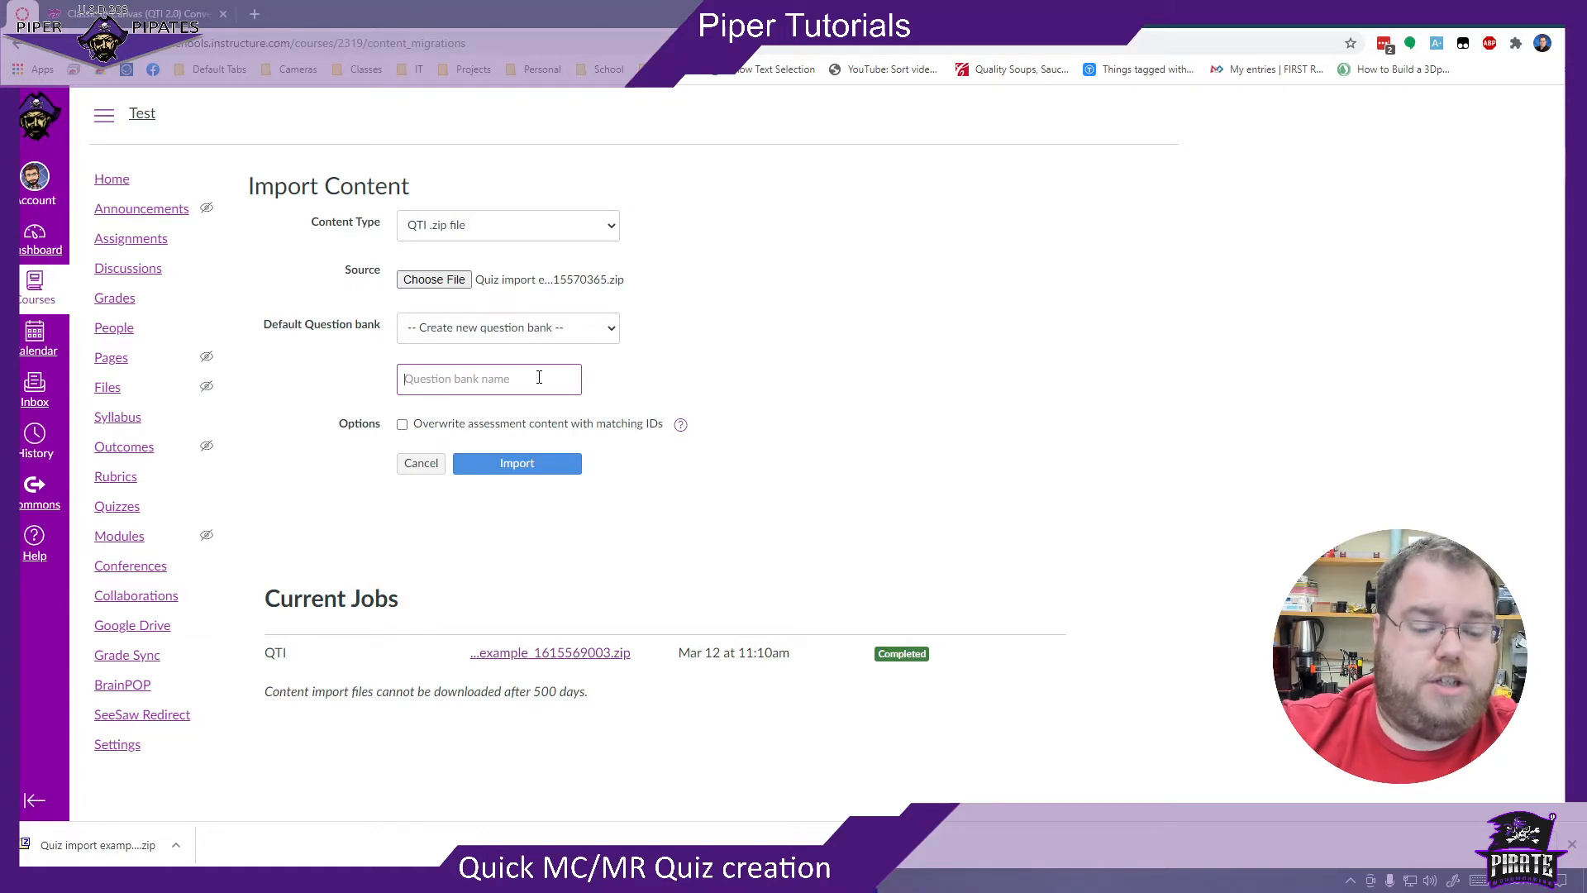
{"action": "type", "text": "Tri"}
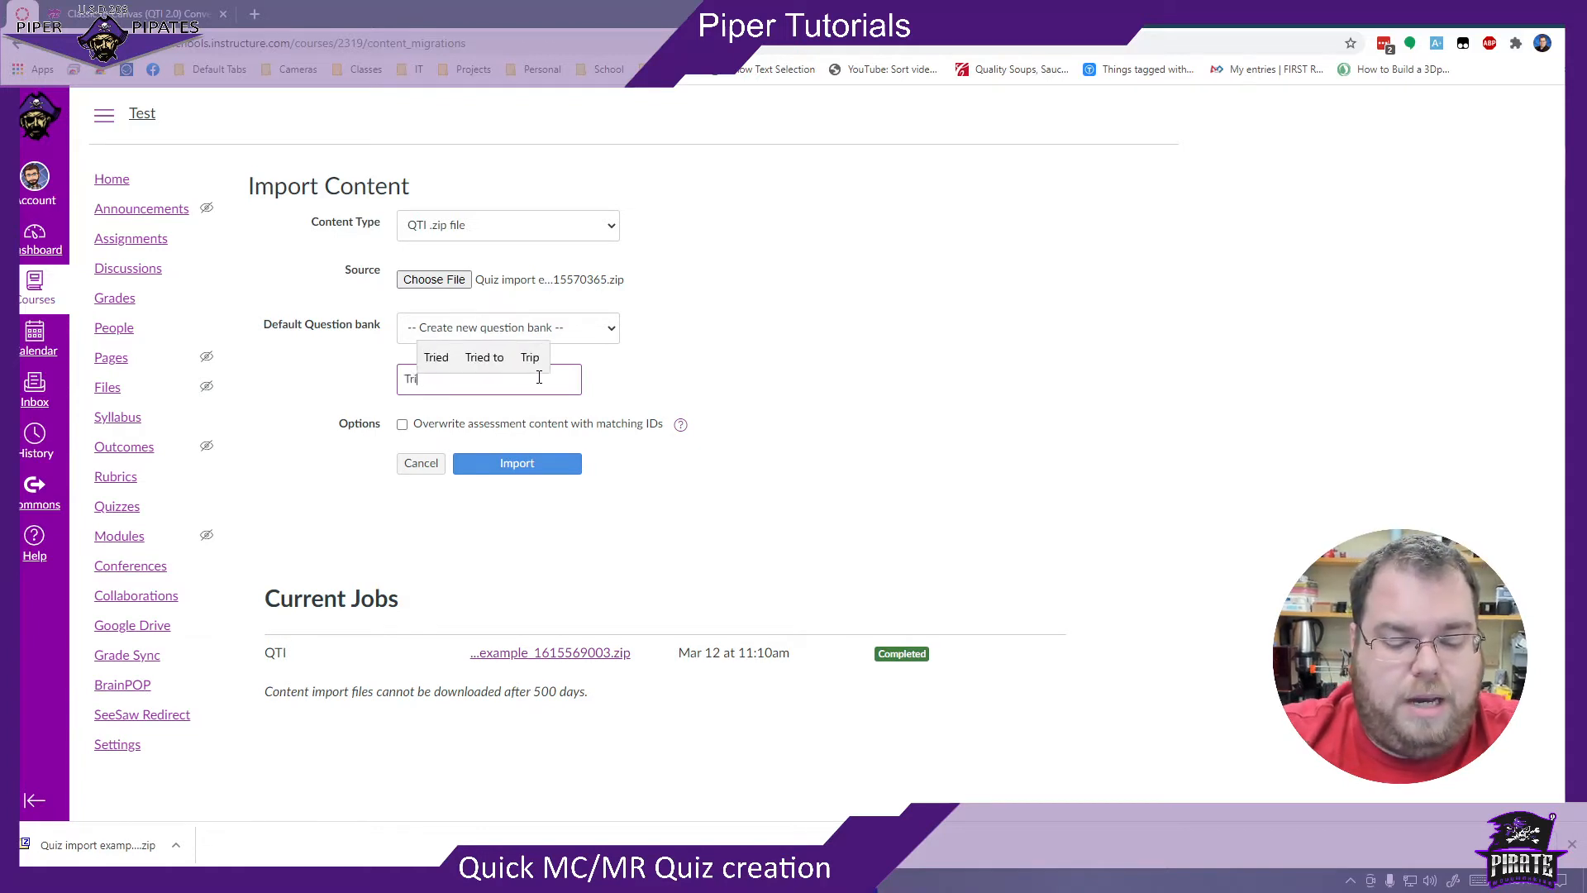
{"action": "type", "text": "al Qu"}
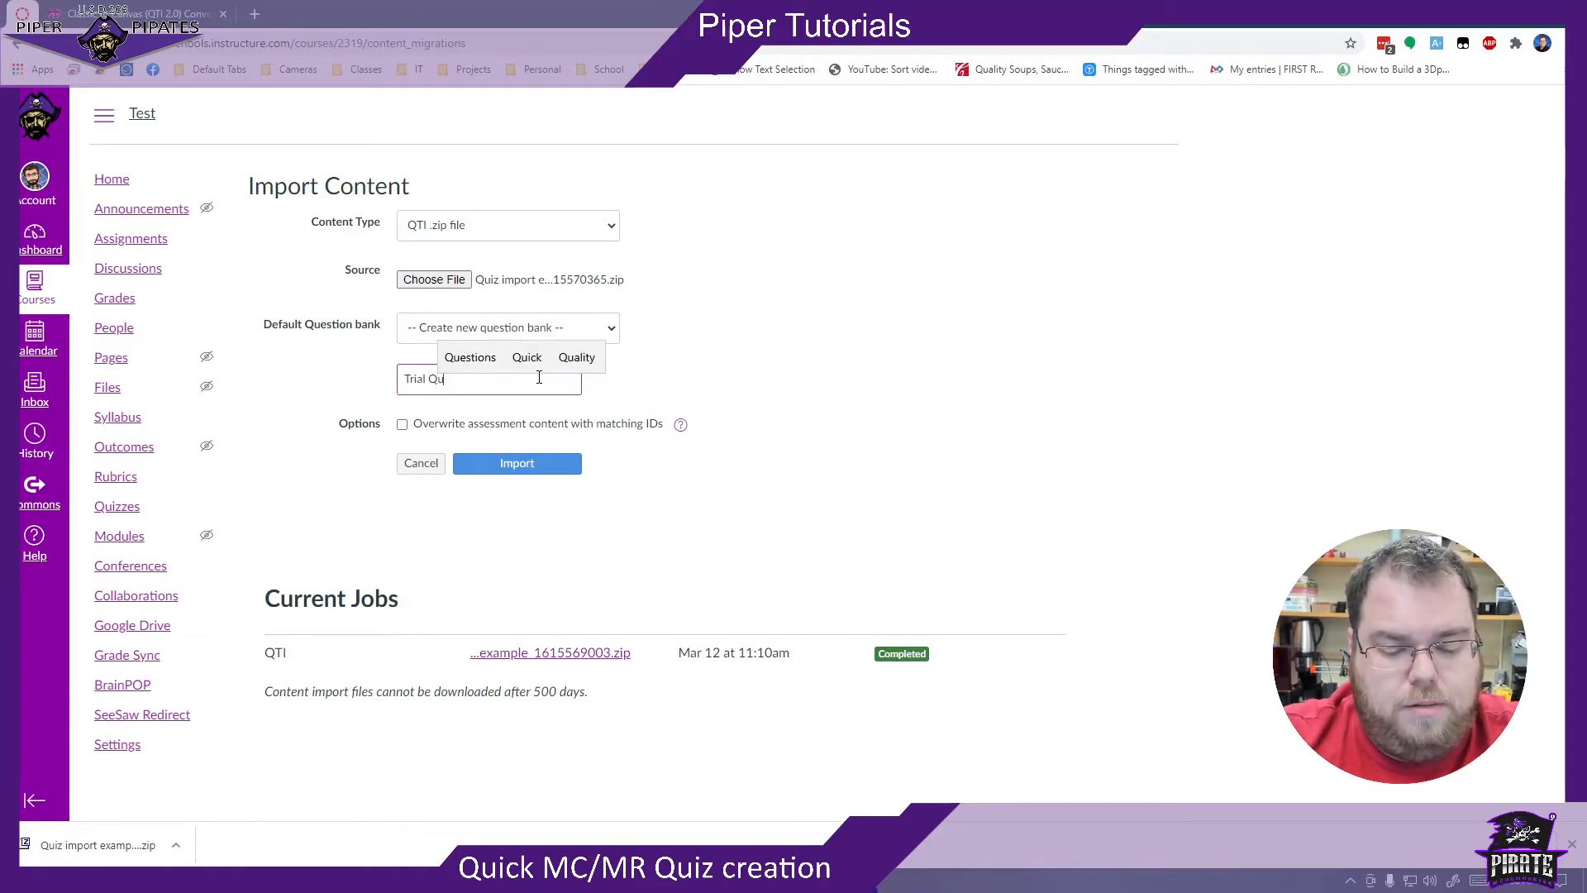
{"action": "type", "text": "iz"}
{"action": "left_click", "coordinate": [759, 439]}
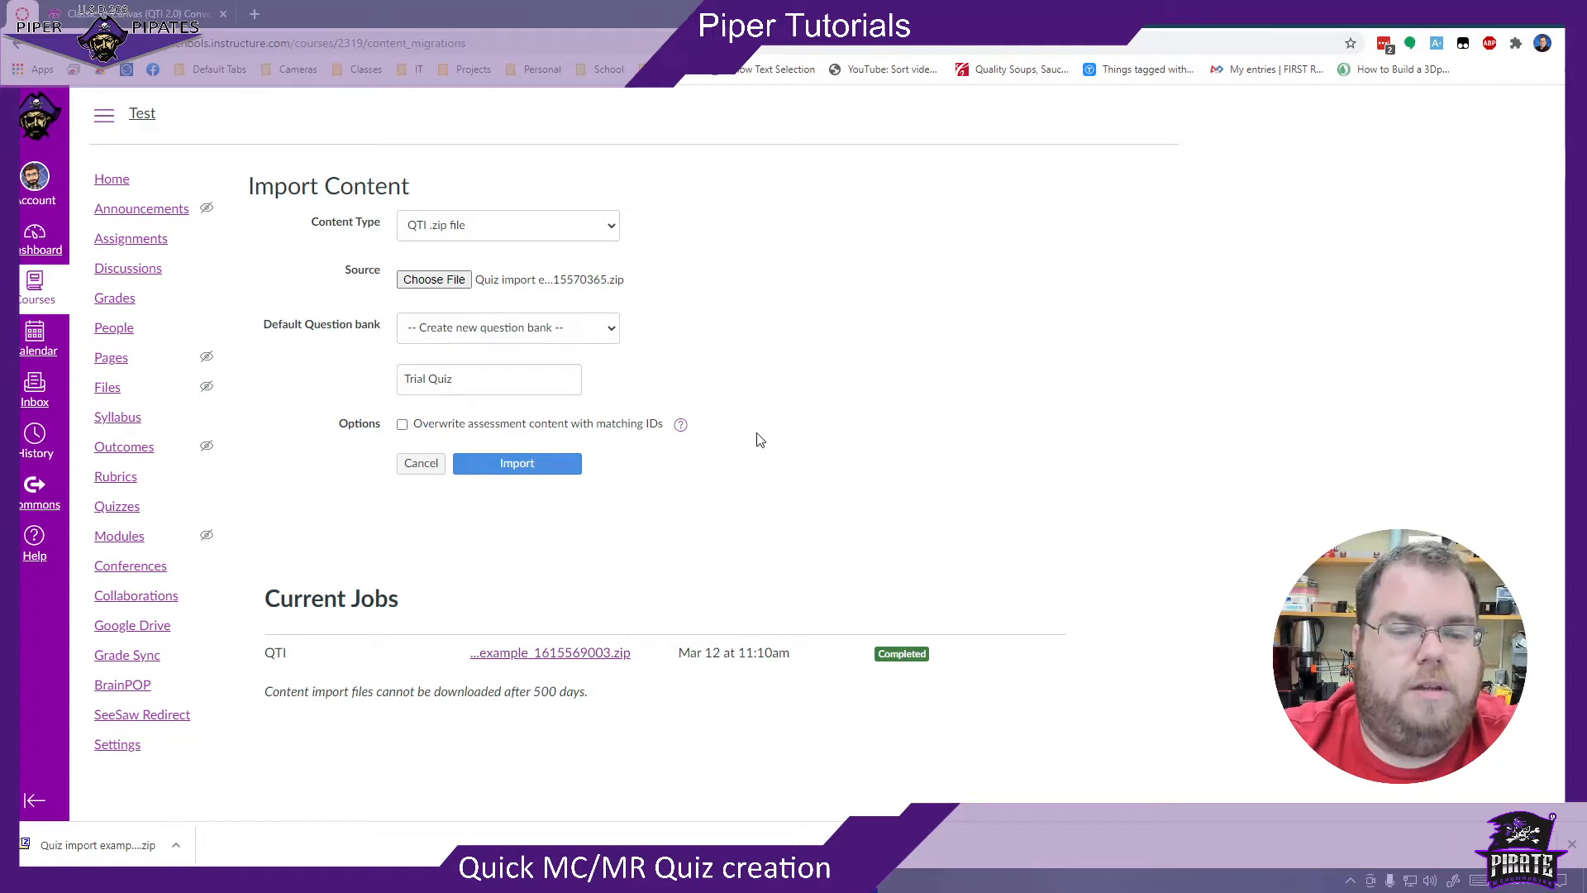
{"action": "left_click", "coordinate": [503, 465]}
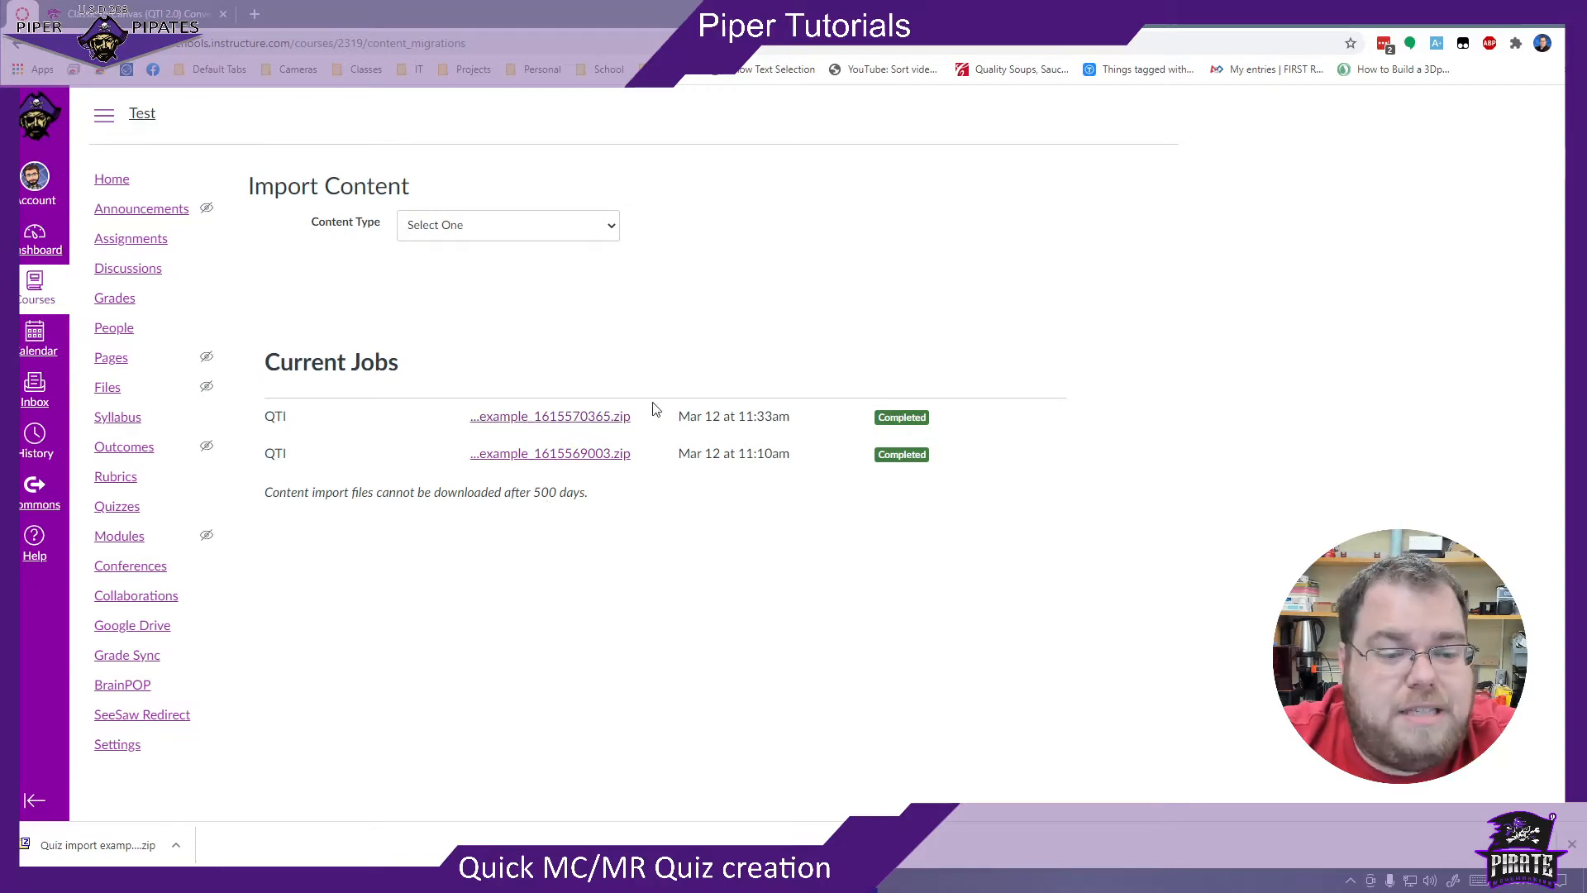
- Delete the imported Quiz import example quiz from the course's quizzes
{"action": "left_click", "coordinate": [106, 509]}
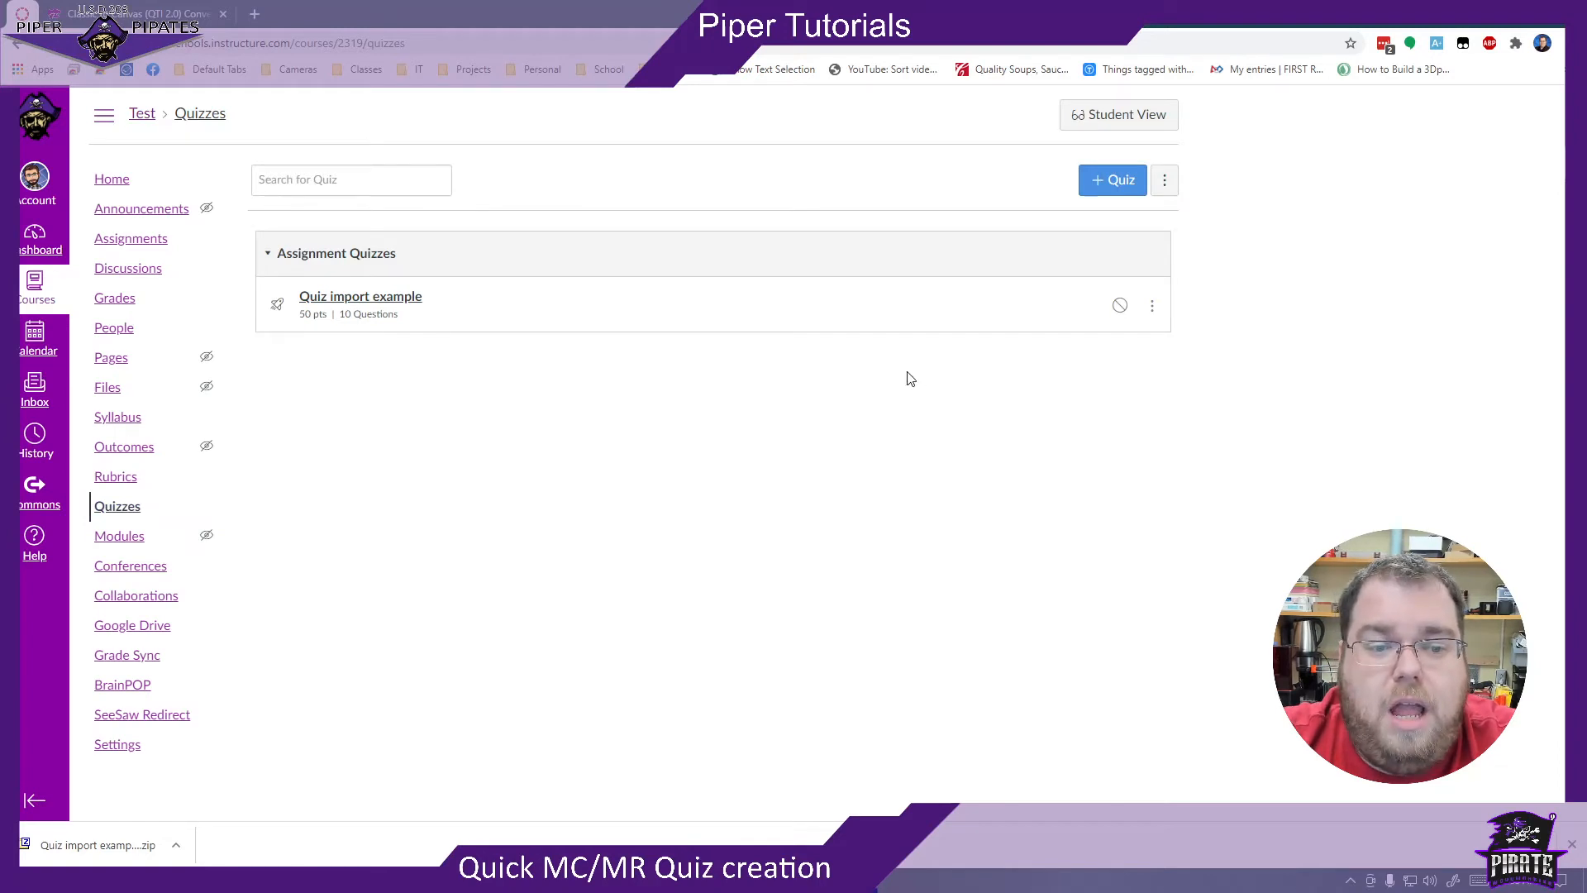
{"action": "left_click", "coordinate": [1152, 306]}
{"action": "left_click", "coordinate": [1139, 378]}
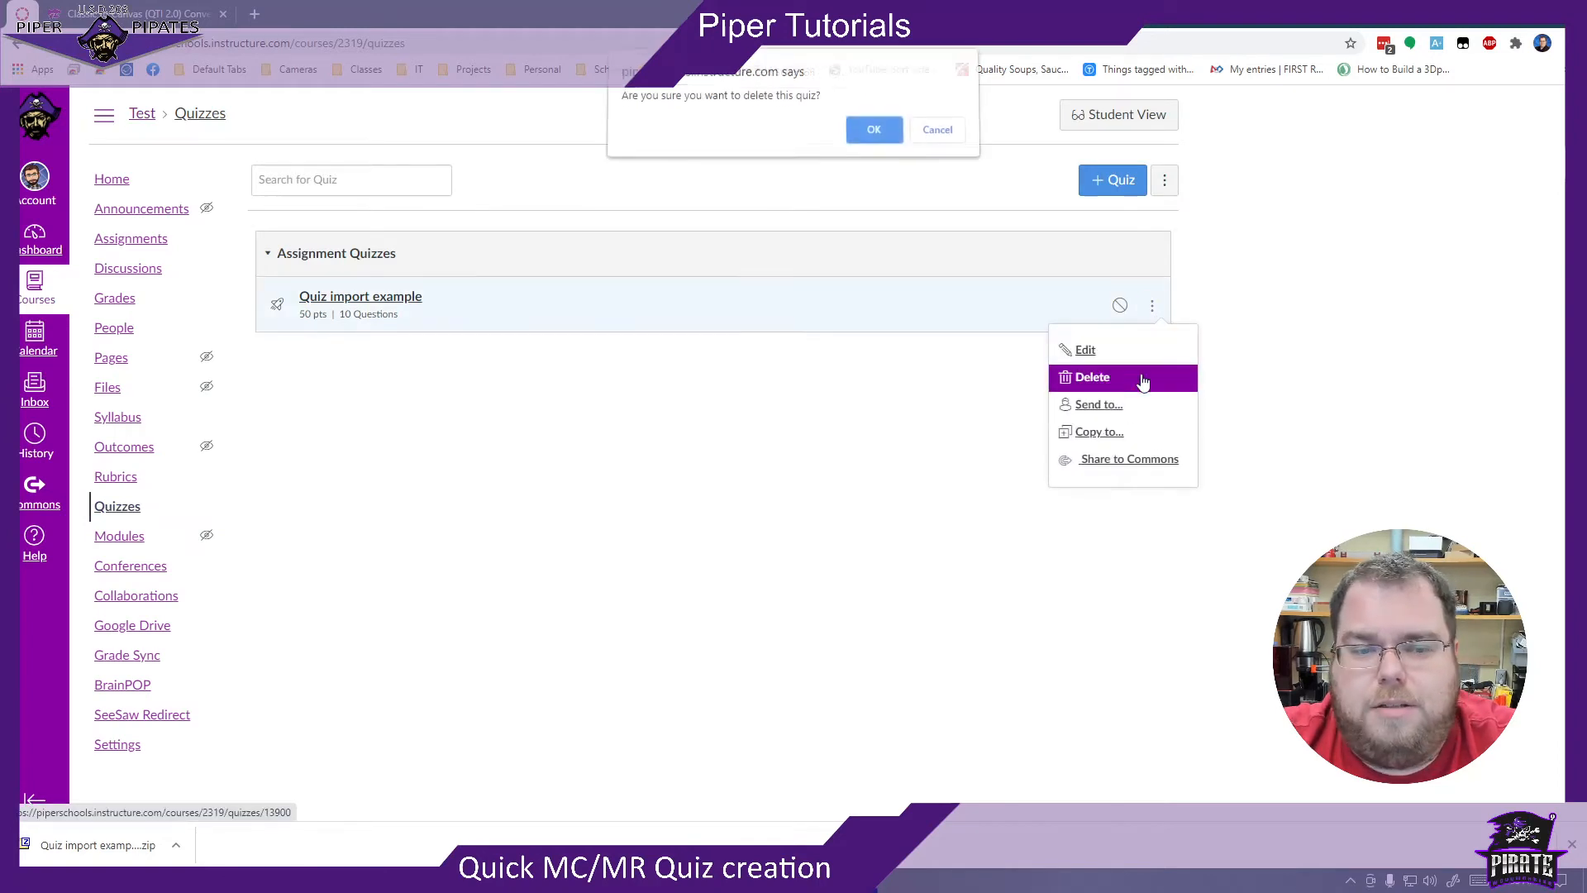
{"action": "left_click", "coordinate": [871, 137]}
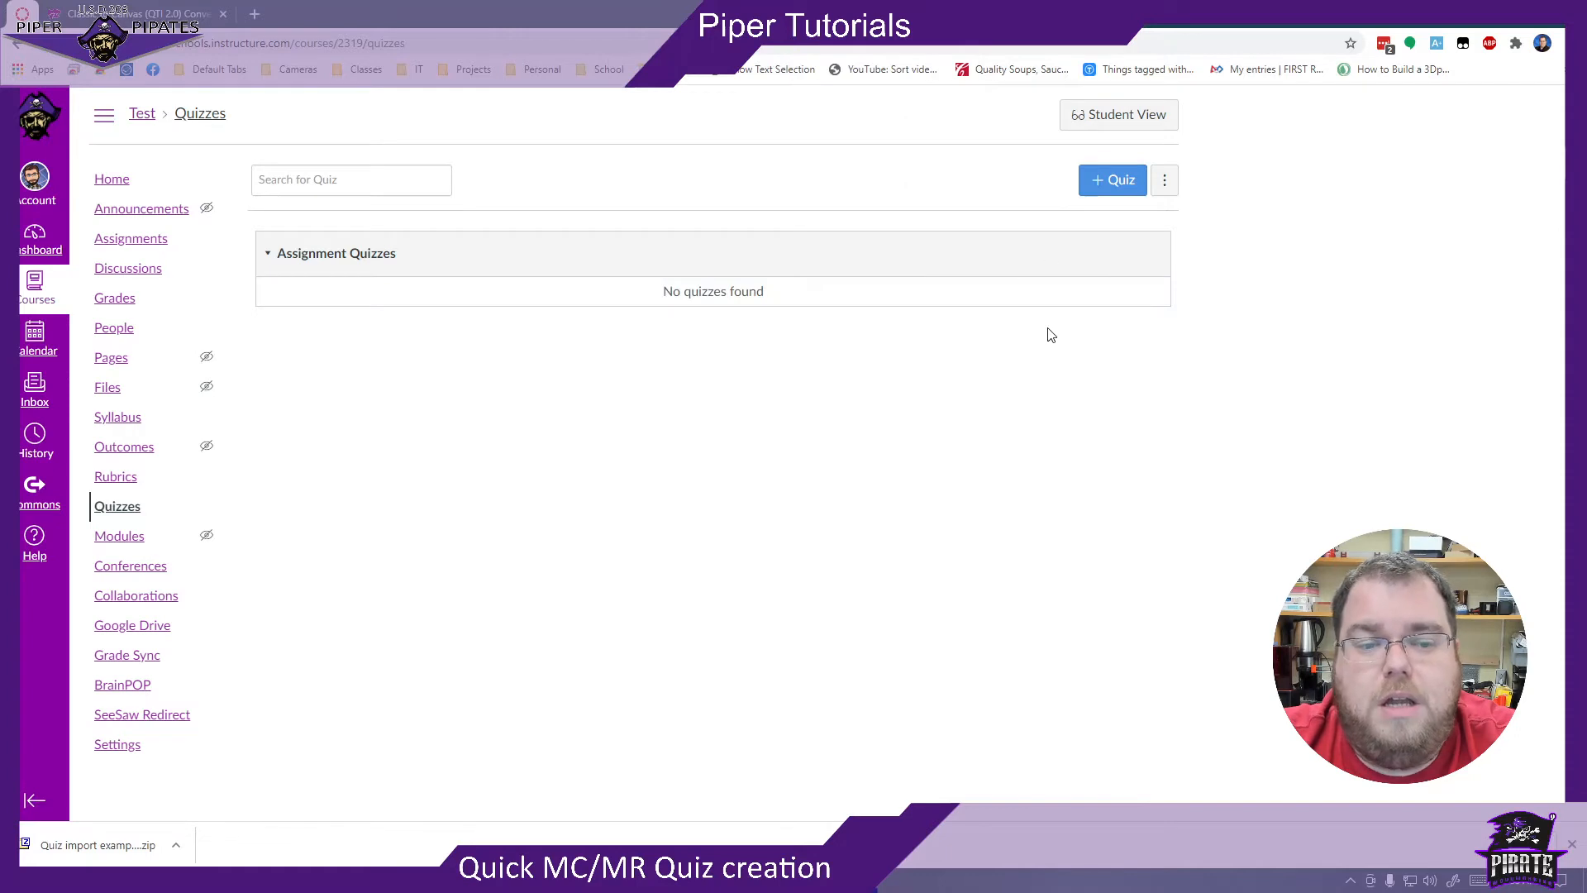
- Create a new quiz in the course and title it Trial Quiz
{"action": "left_click", "coordinate": [1121, 181]}
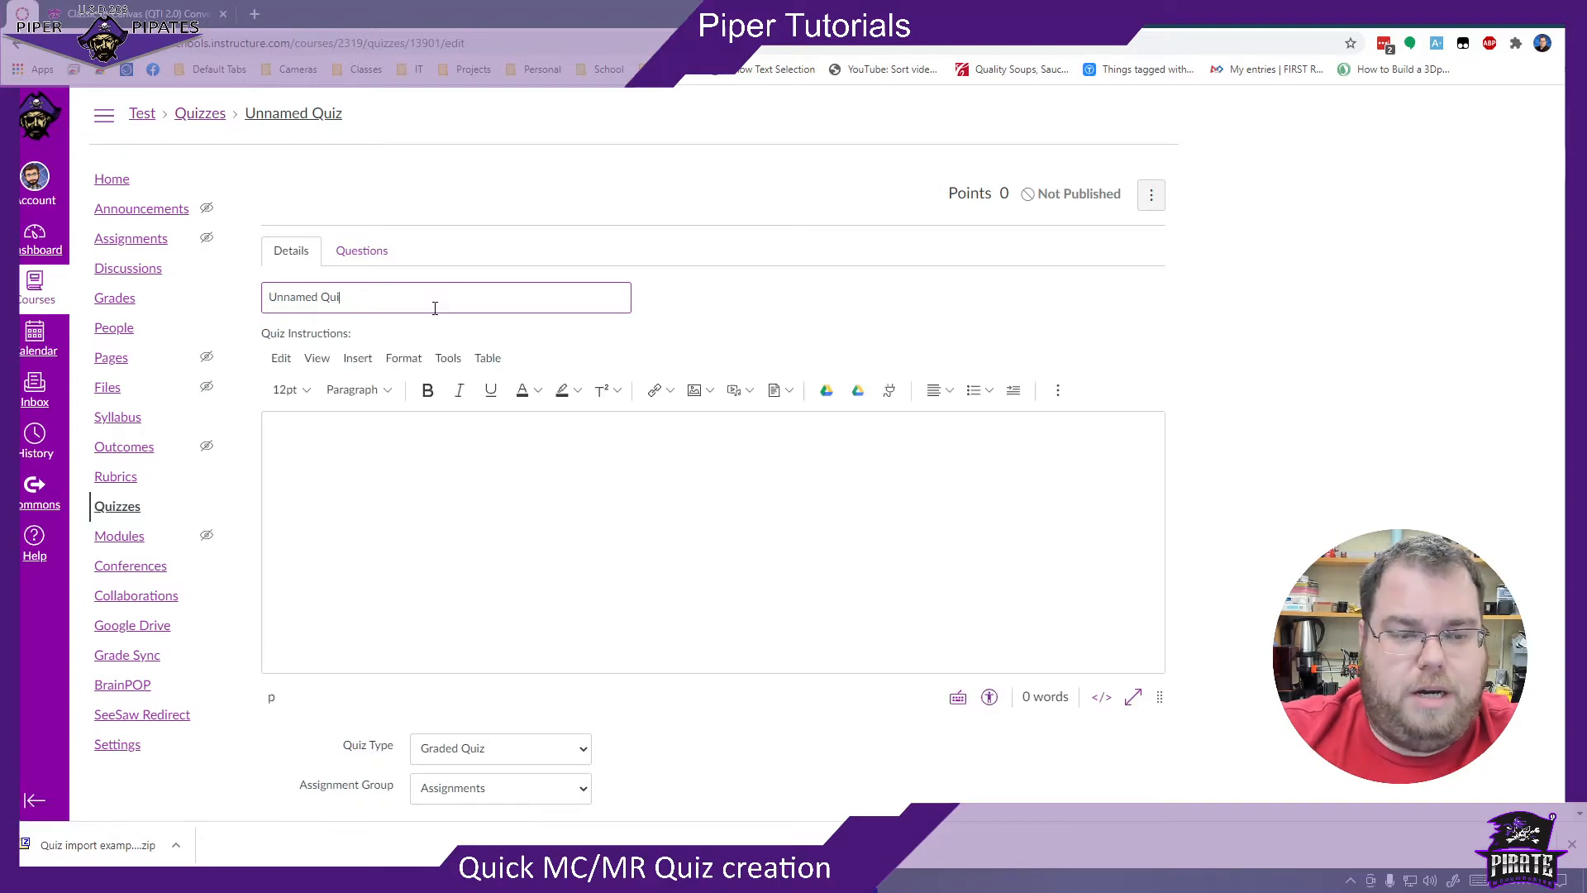
{"action": "key", "text": "BackSpace"}
{"action": "key", "text": "BackSpace"}
{"action": "key", "text": "BackSpace"}
{"action": "key", "text": "BackSpace"}
{"action": "key", "text": "BackSpace"}
{"action": "key", "text": "BackSpace"}
{"action": "key", "text": "BackSpace"}
{"action": "type", "text": "Trial "}
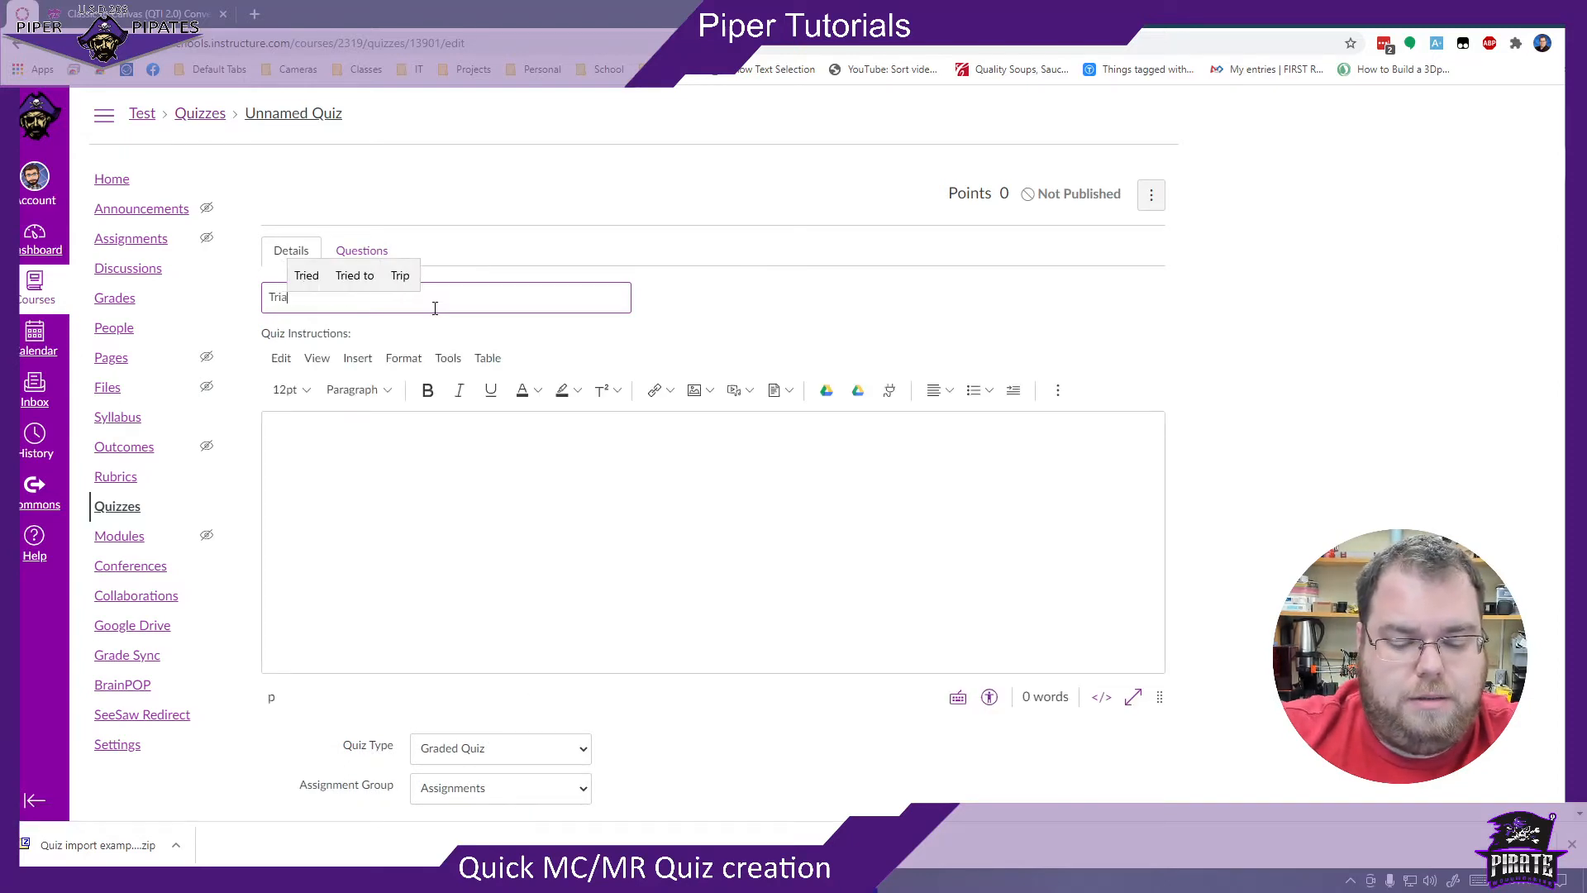
{"action": "type", "text": "Quiz"}
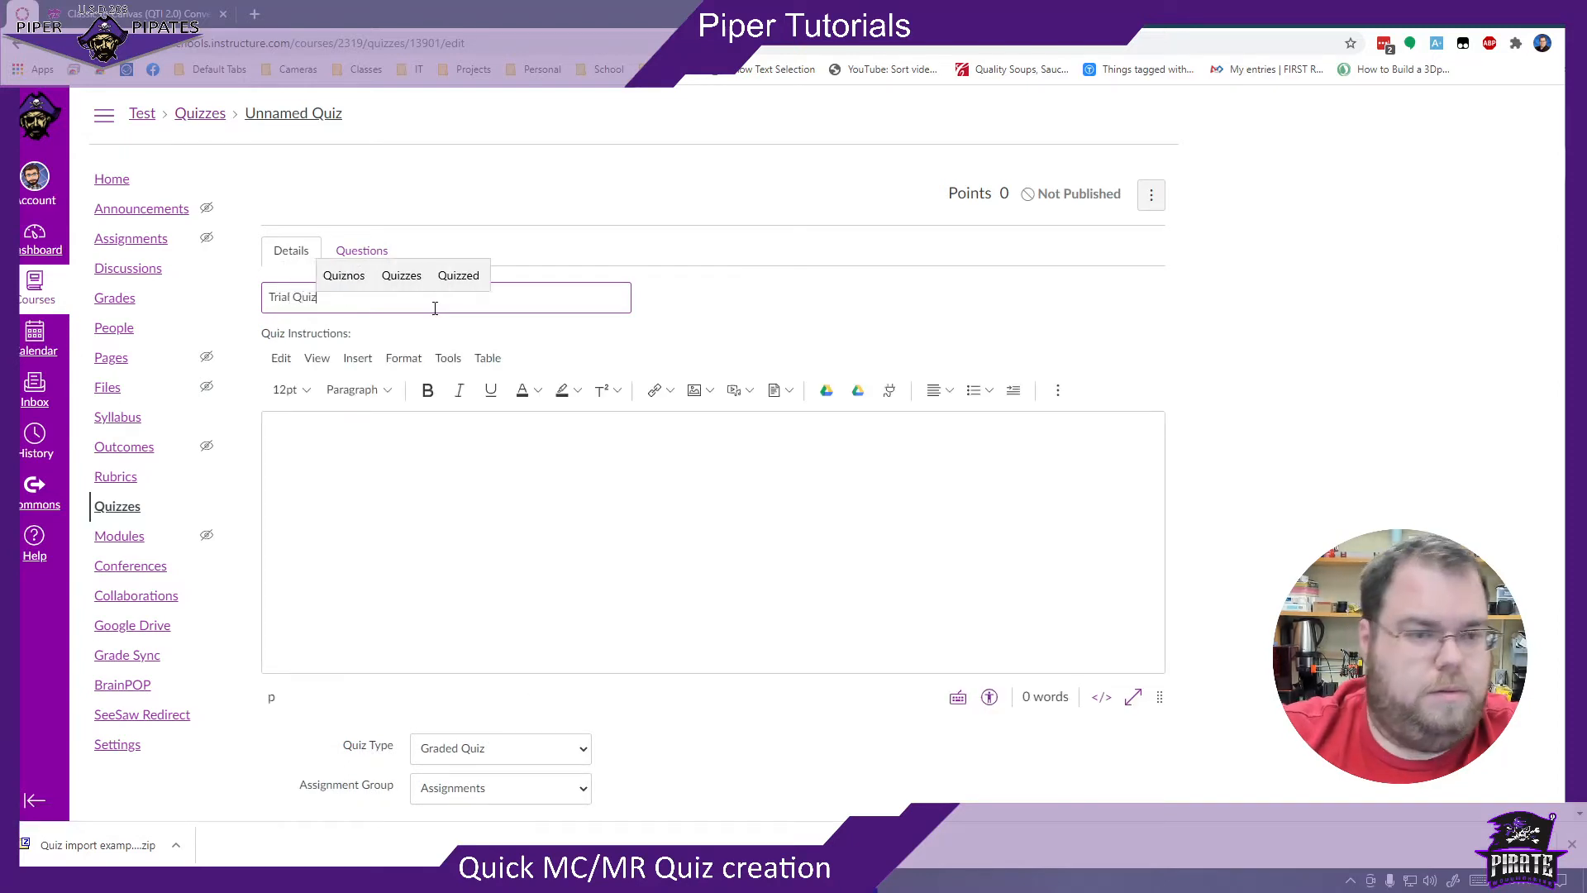
{"action": "left_click", "coordinate": [502, 250]}
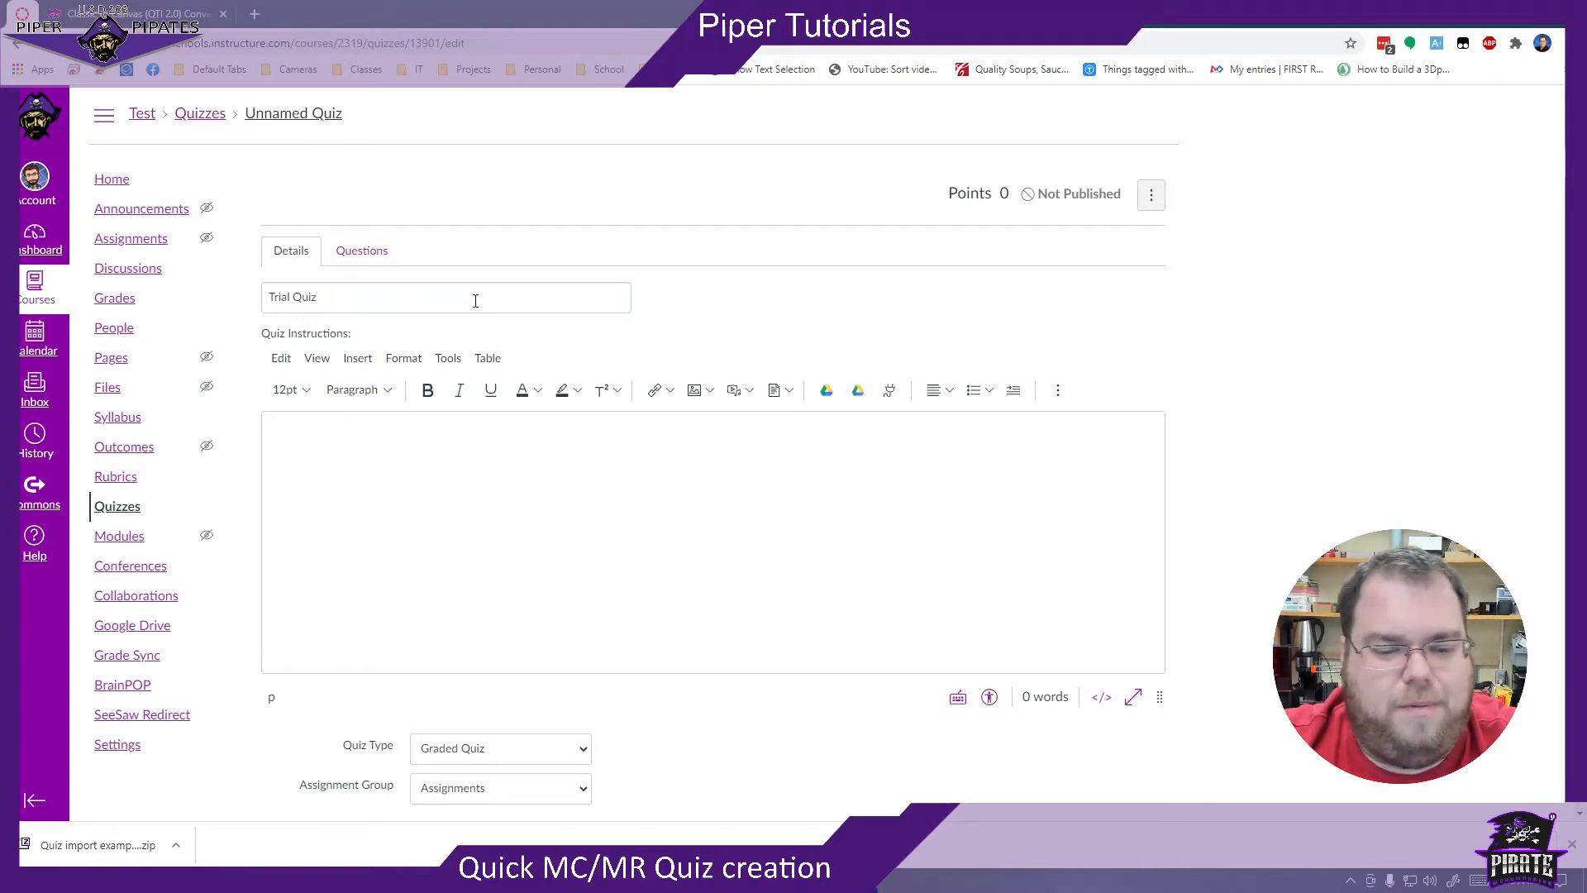
- Examine the Trial Quiz's detail settings, including its assignment group choices, time limit, attempts, response visibility and quiz restrictions
{"action": "scroll", "coordinate": [704, 252], "scroll_direction": "down", "scroll_amount": 4}
{"action": "scroll", "coordinate": [671, 264], "scroll_direction": "up", "scroll_amount": 4}
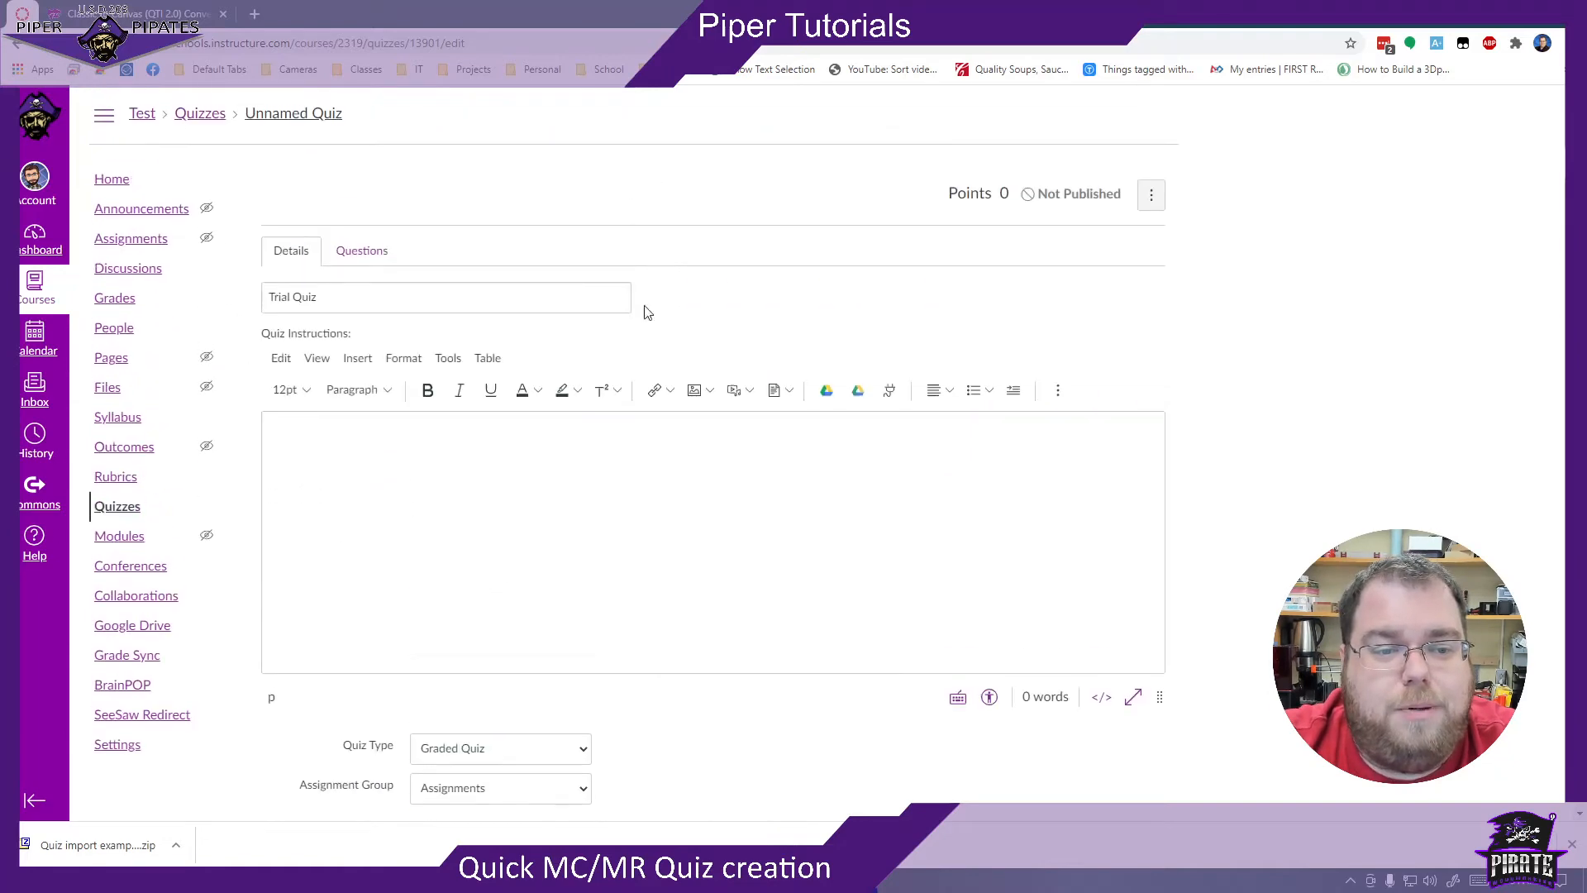
{"action": "scroll", "coordinate": [563, 517], "scroll_direction": "down", "scroll_amount": 5}
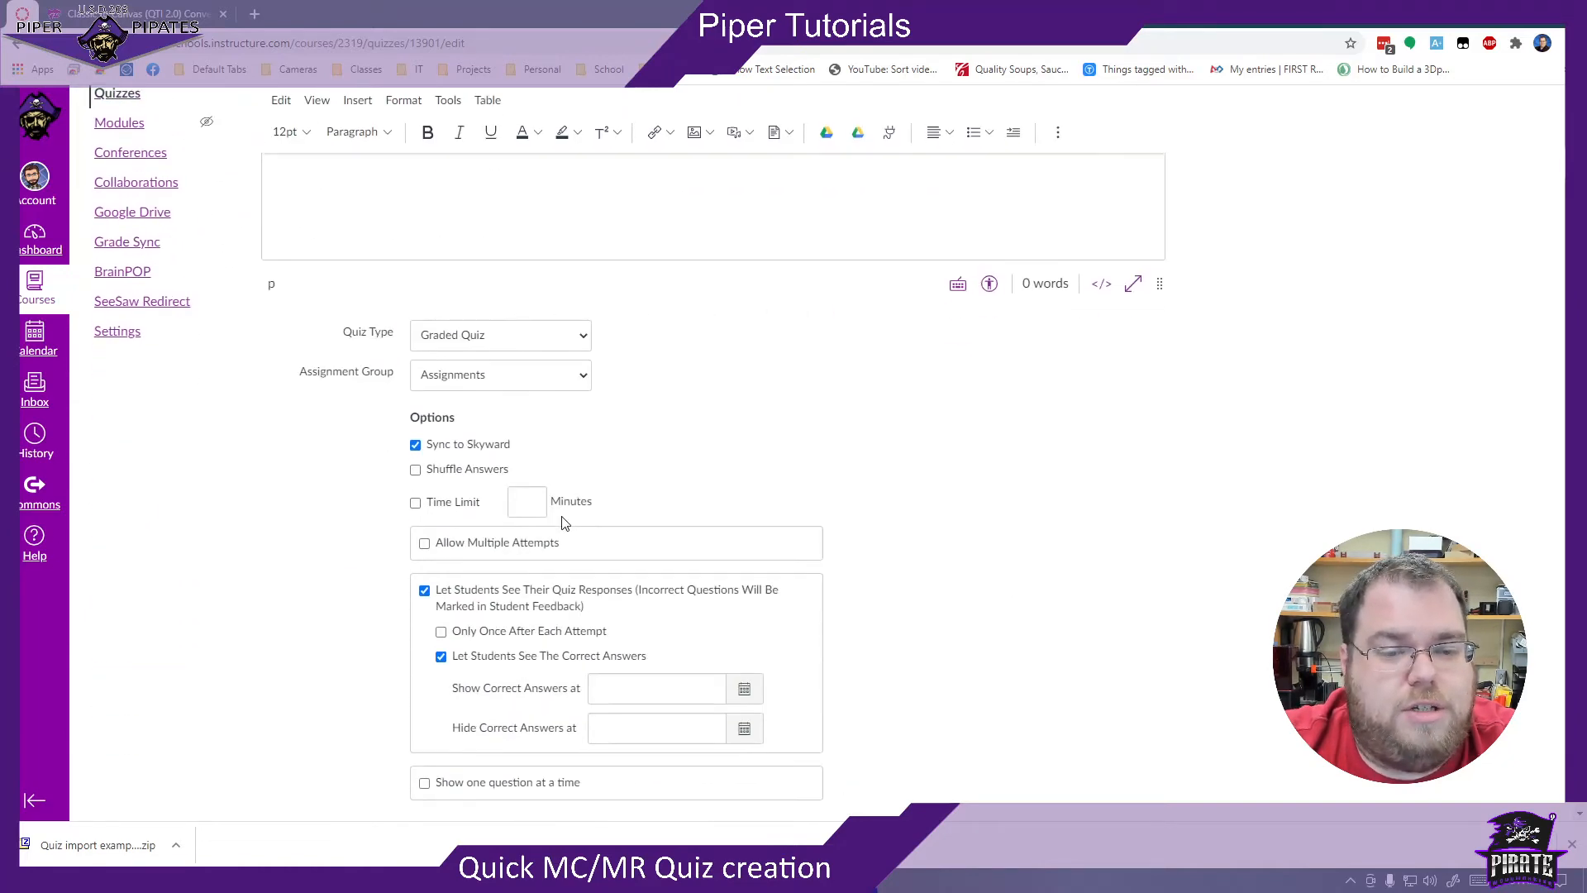
{"action": "left_click", "coordinate": [446, 387]}
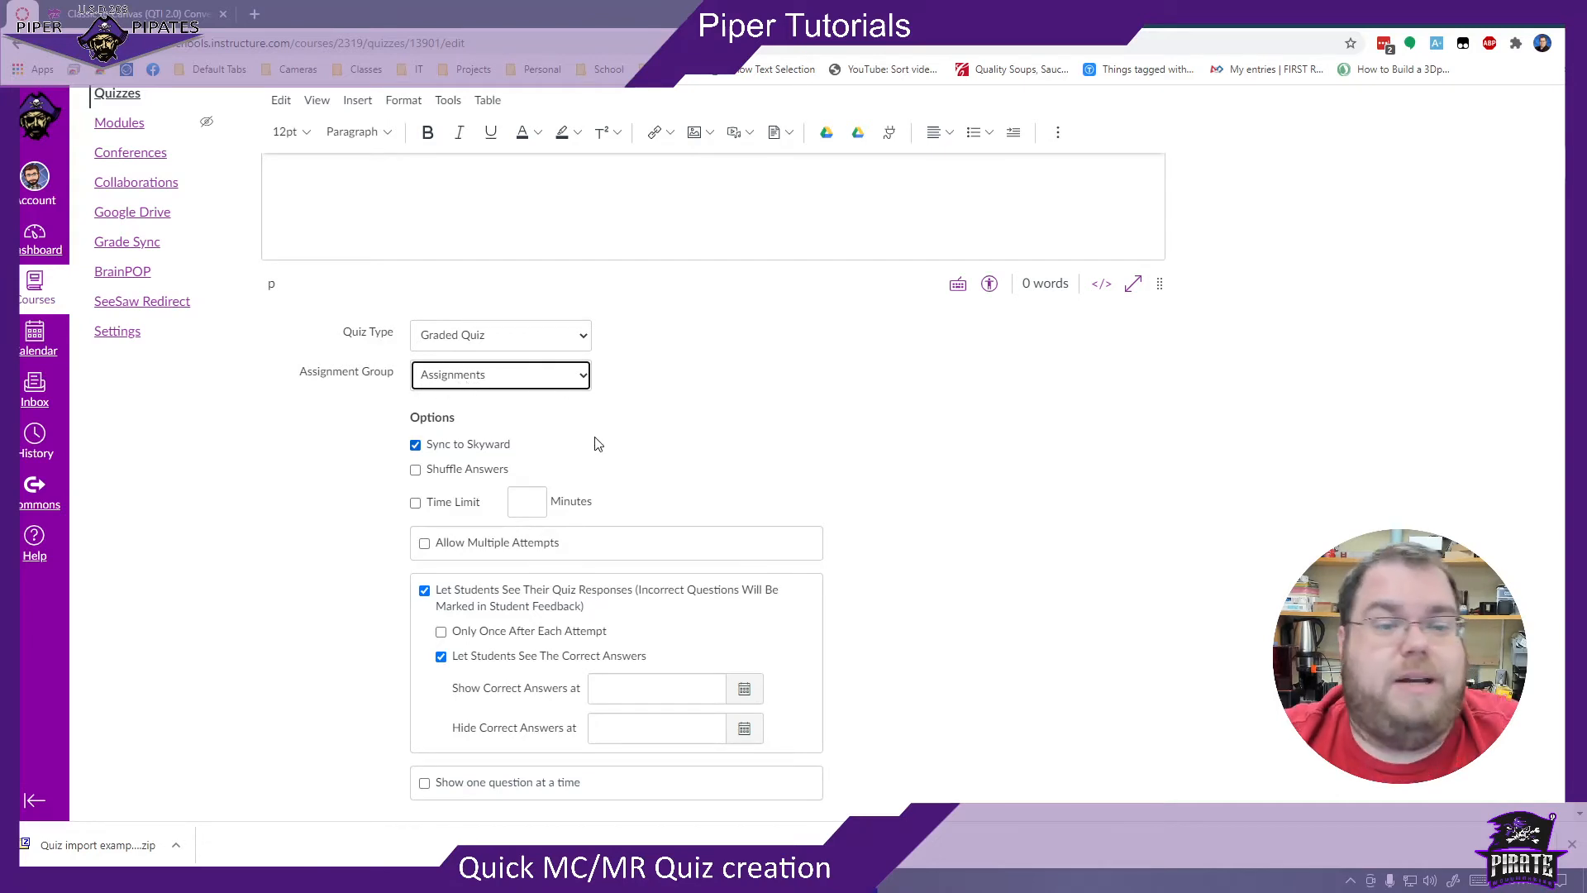
{"action": "left_click", "coordinate": [504, 384]}
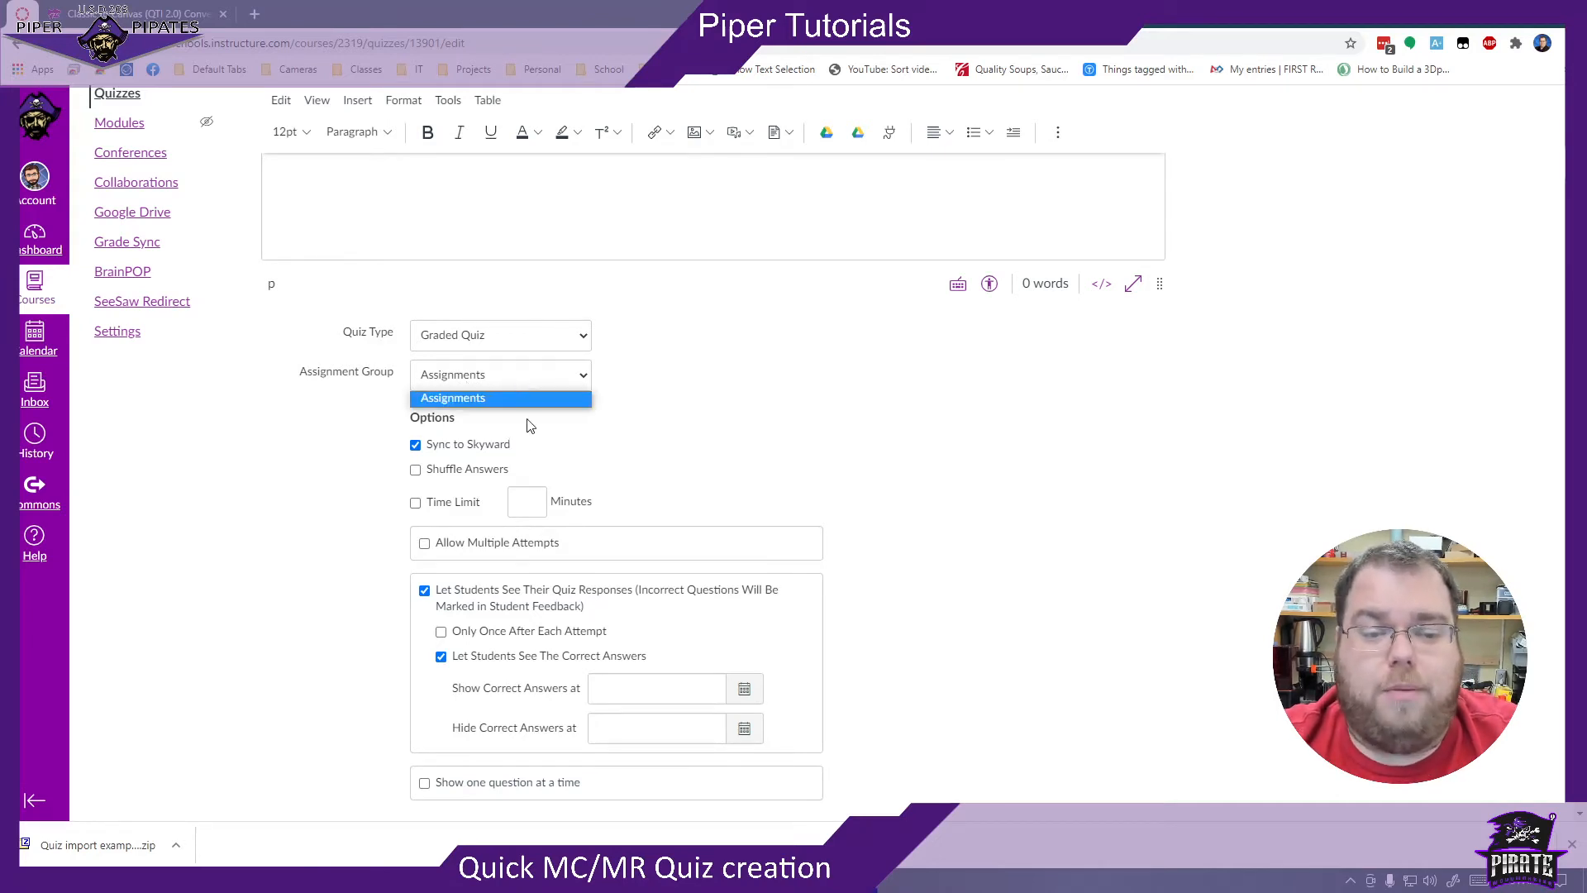
{"action": "left_click", "coordinate": [623, 432]}
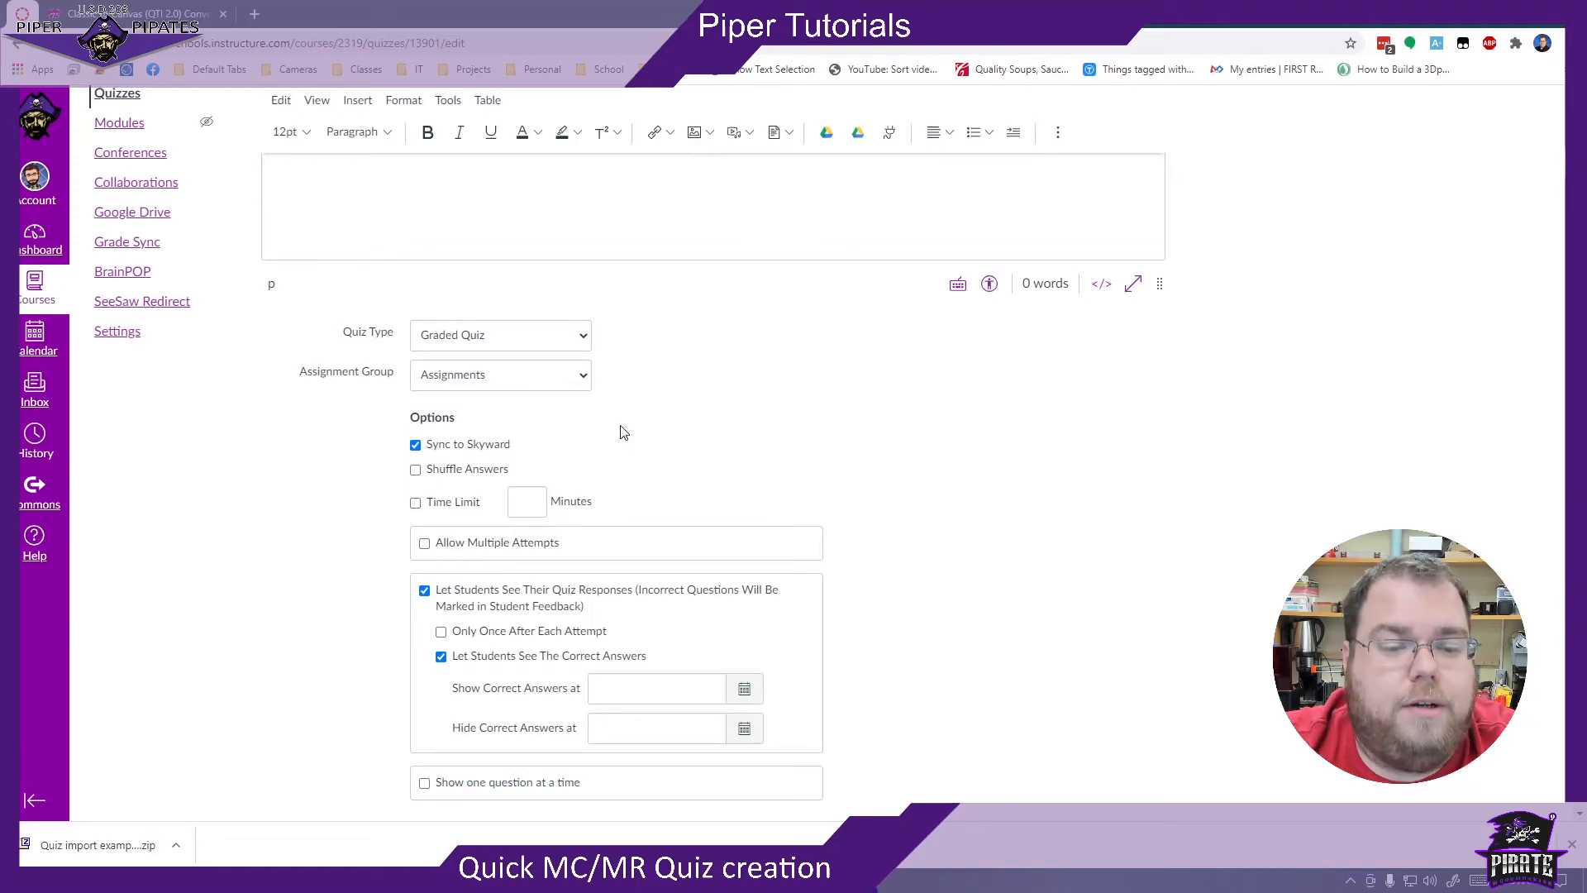
{"action": "scroll", "coordinate": [485, 568], "scroll_direction": "down", "scroll_amount": 2}
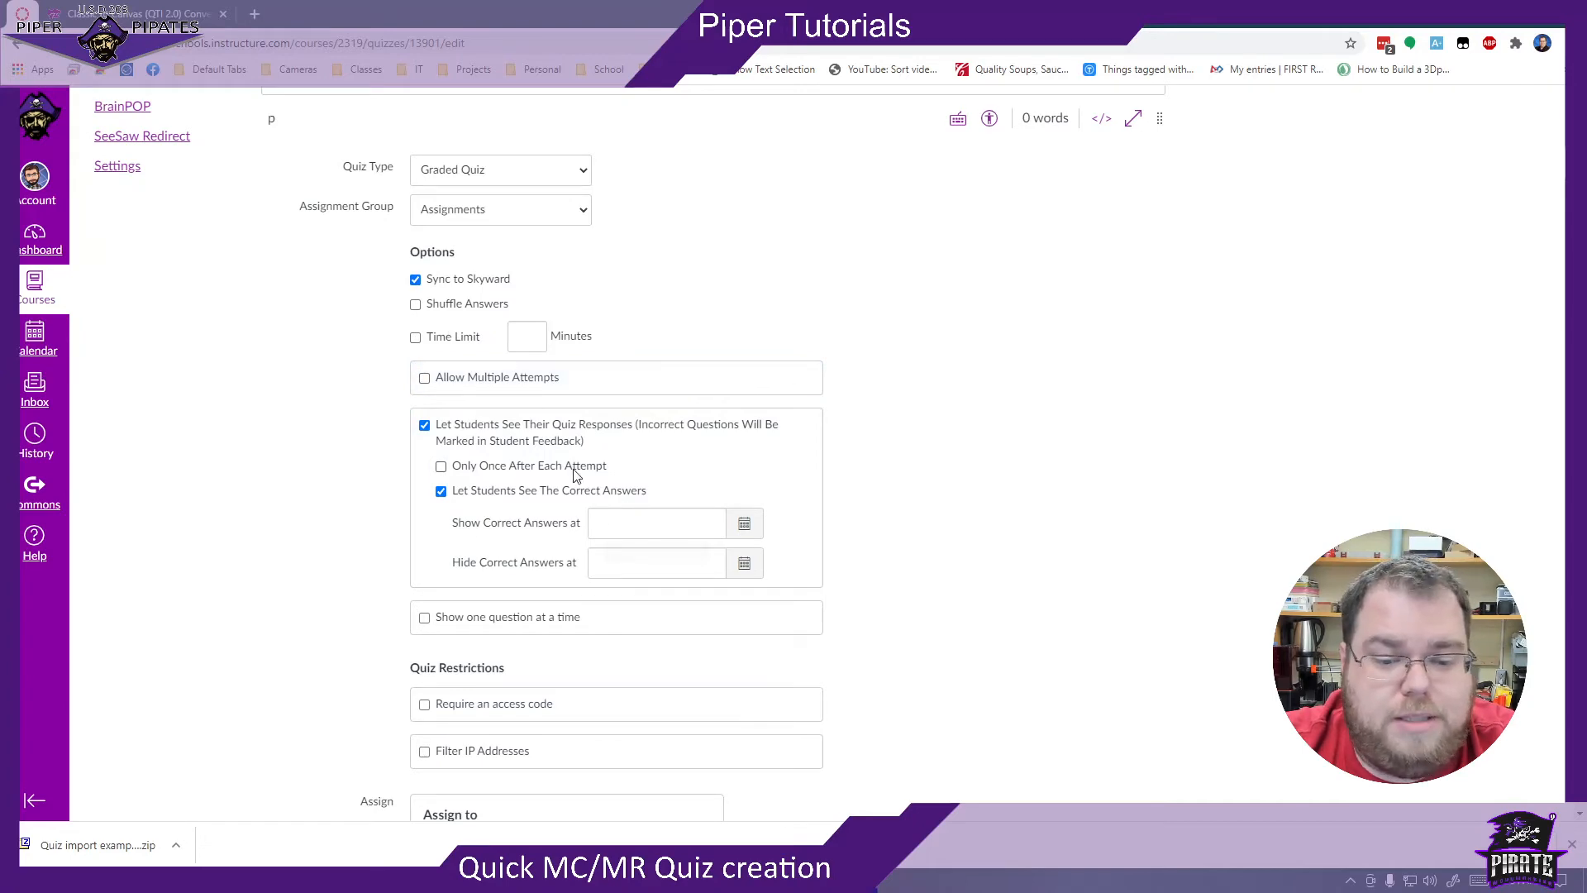
{"action": "scroll", "coordinate": [857, 601], "scroll_direction": "down", "scroll_amount": 4}
{"action": "scroll", "coordinate": [851, 535], "scroll_direction": "up", "scroll_amount": 11}
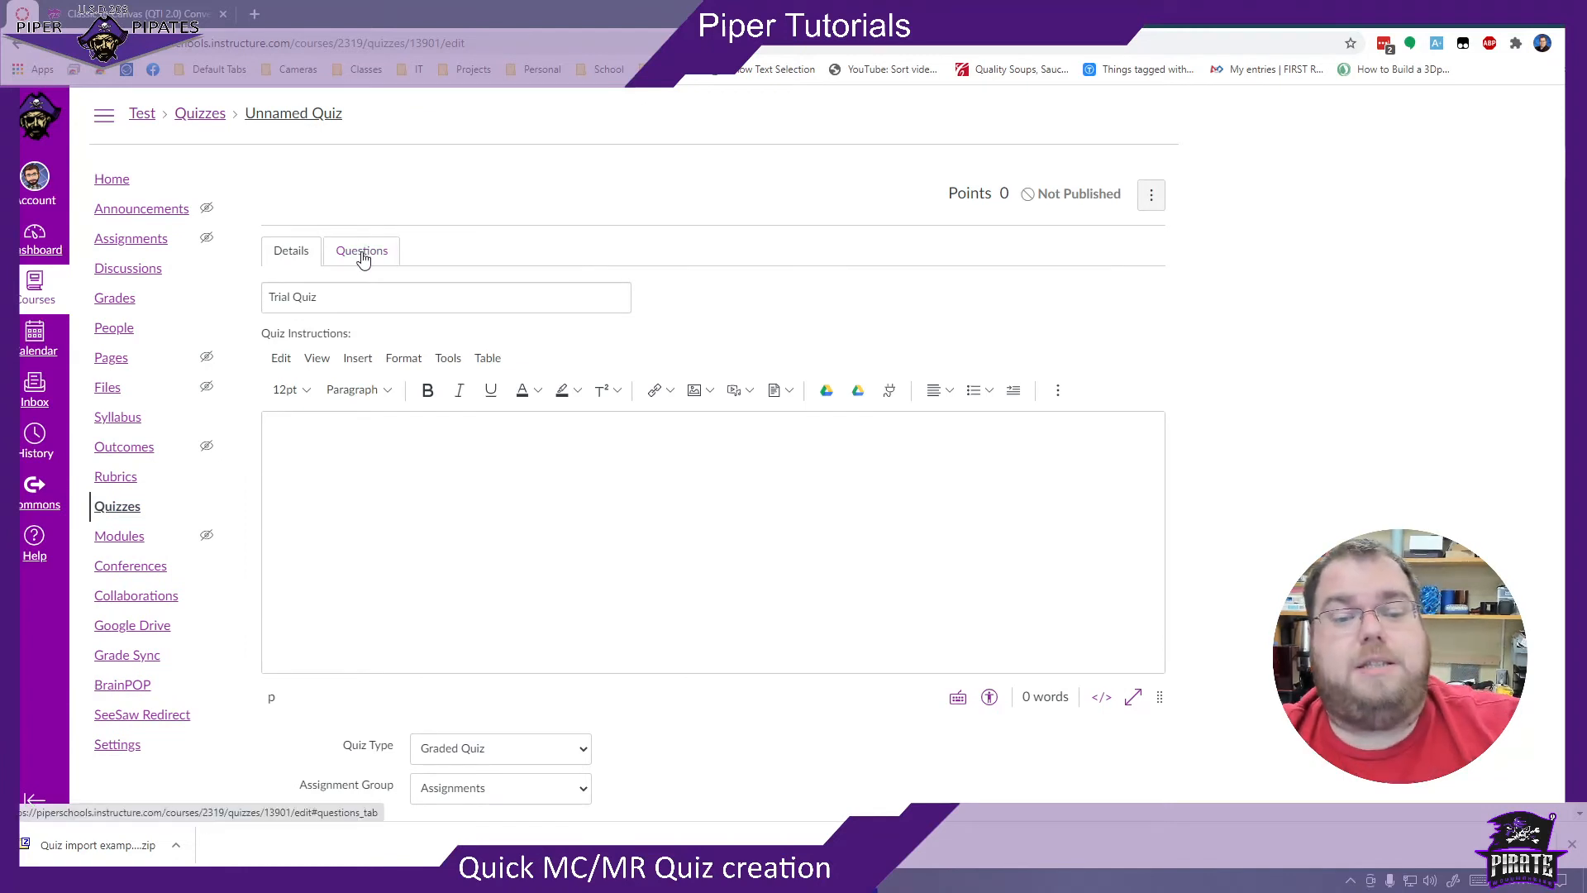
- Find and add all questions from the Quiz import example bank to the quiz, without assigning them to a question group
{"action": "left_click", "coordinate": [363, 253]}
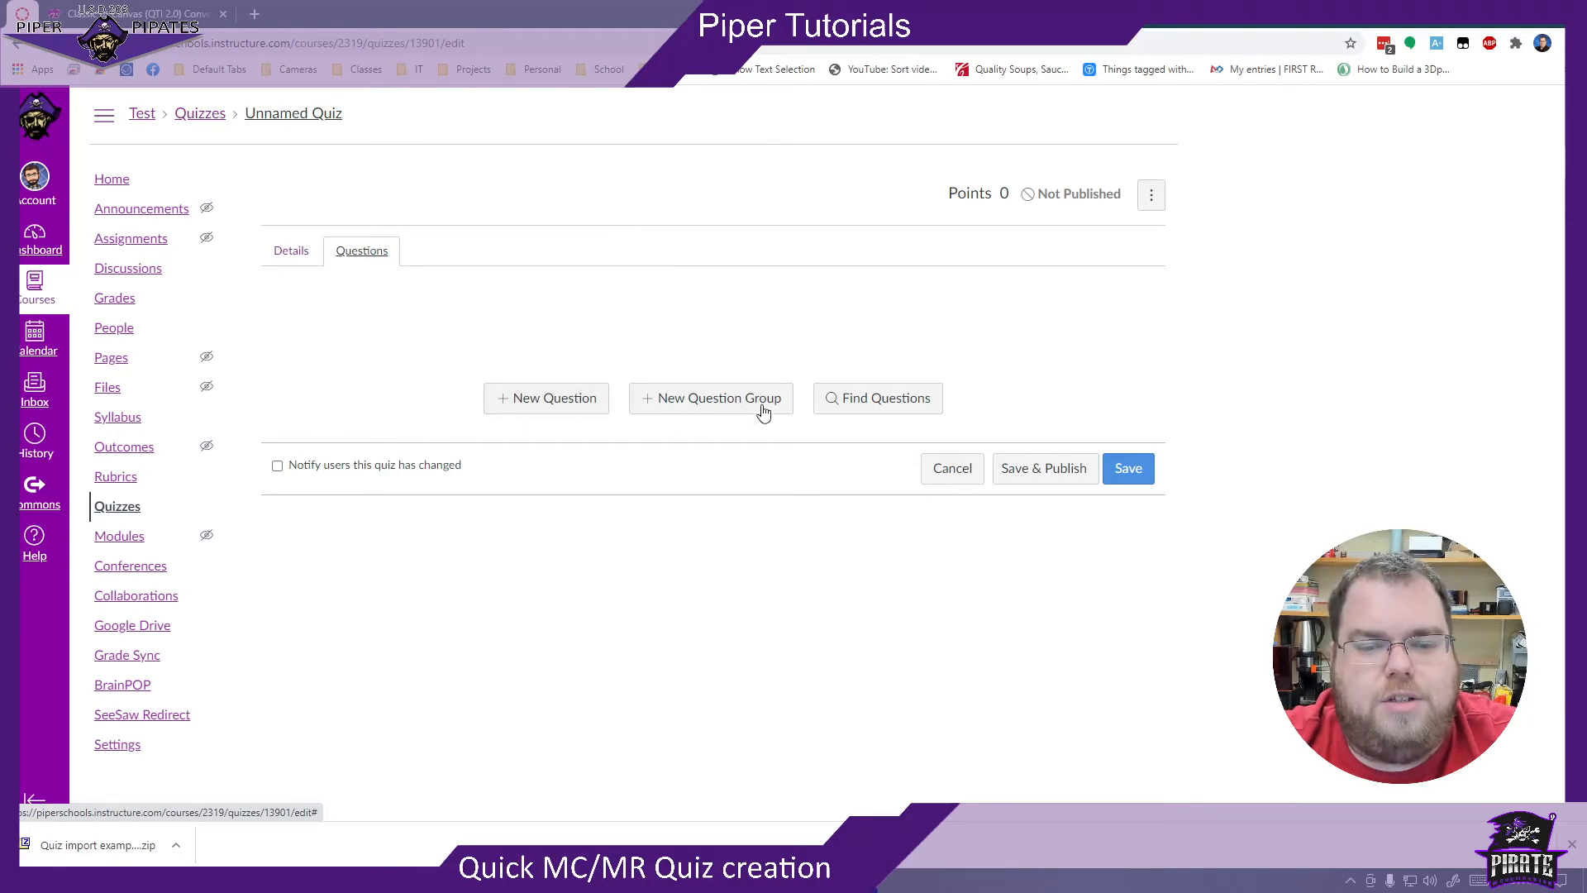
{"action": "left_click", "coordinate": [851, 400]}
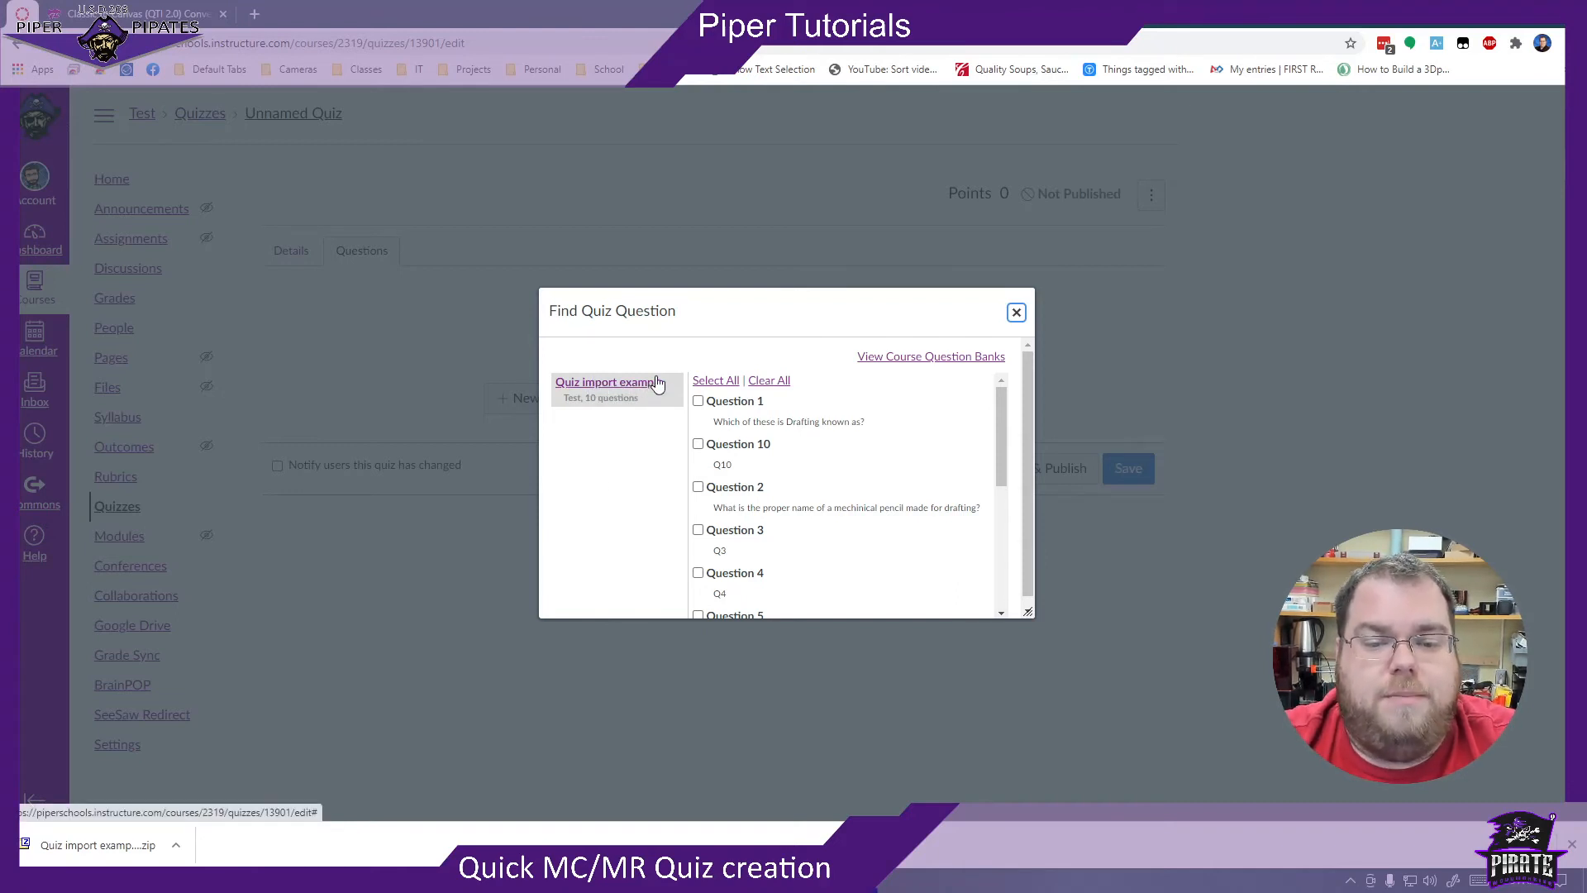
{"action": "left_click", "coordinate": [716, 380]}
{"action": "scroll", "coordinate": [855, 446], "scroll_direction": "down", "scroll_amount": 5}
{"action": "scroll", "coordinate": [825, 562], "scroll_direction": "up", "scroll_amount": 5}
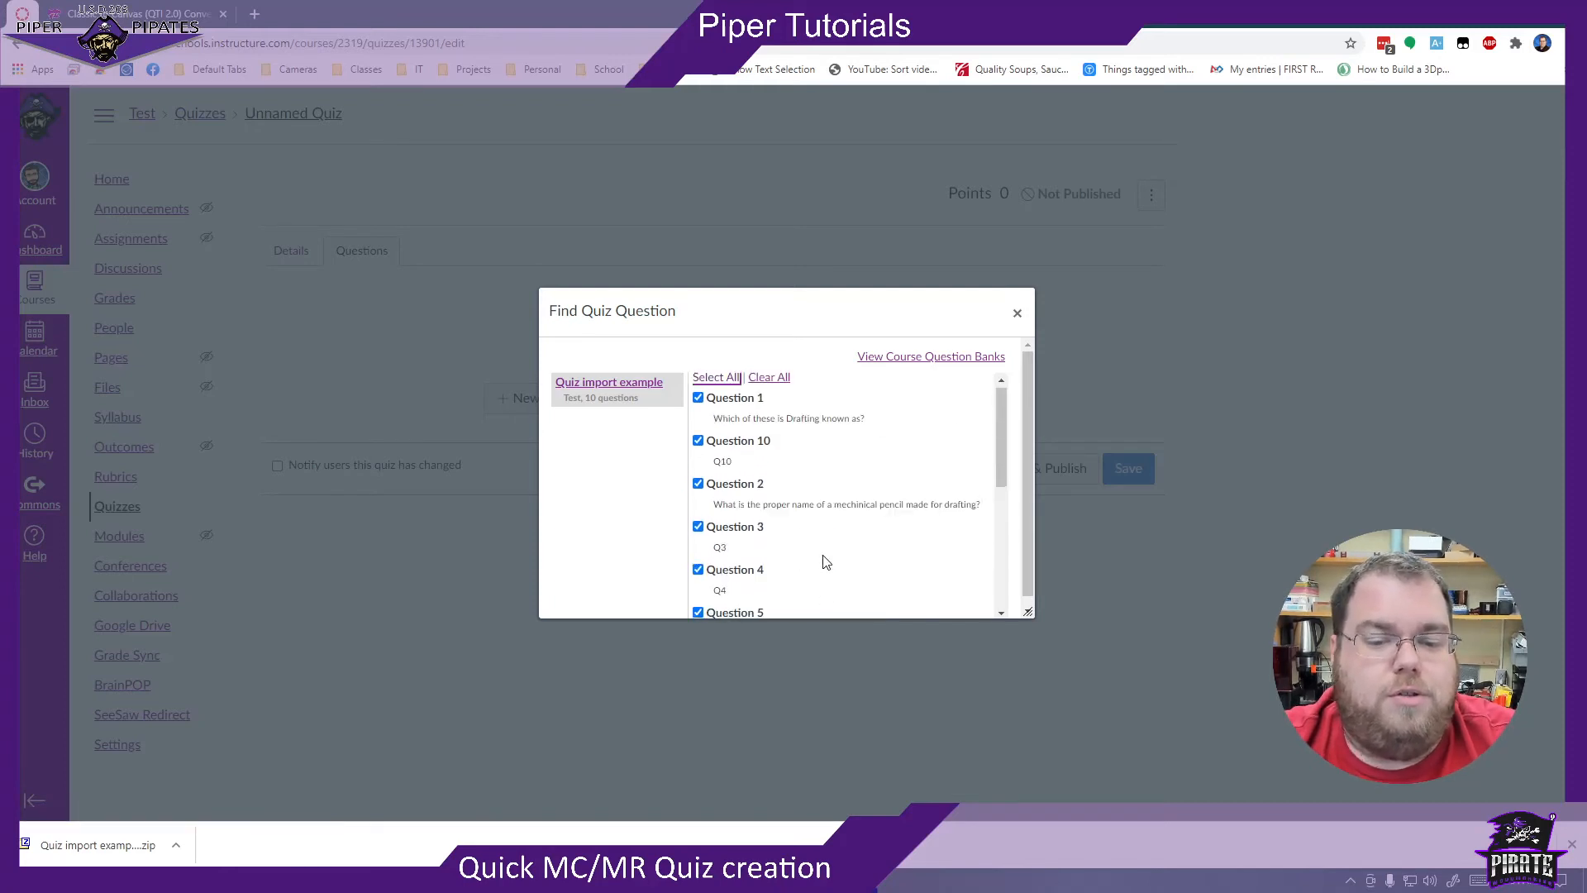
{"action": "scroll", "coordinate": [814, 438], "scroll_direction": "down", "scroll_amount": 2}
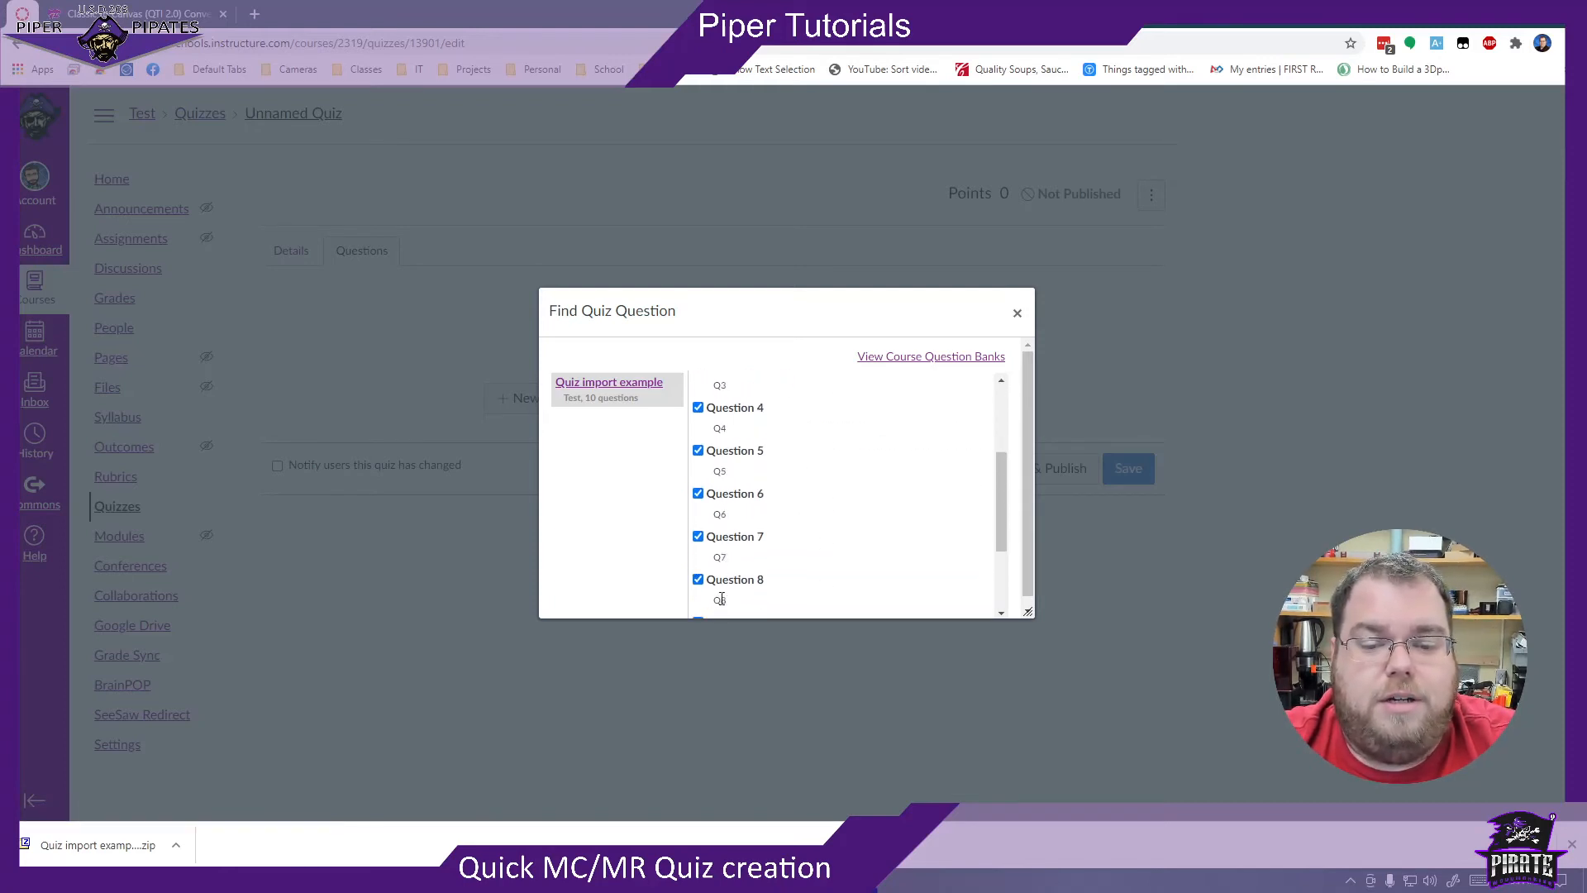
{"action": "scroll", "coordinate": [721, 598], "scroll_direction": "down", "scroll_amount": 2}
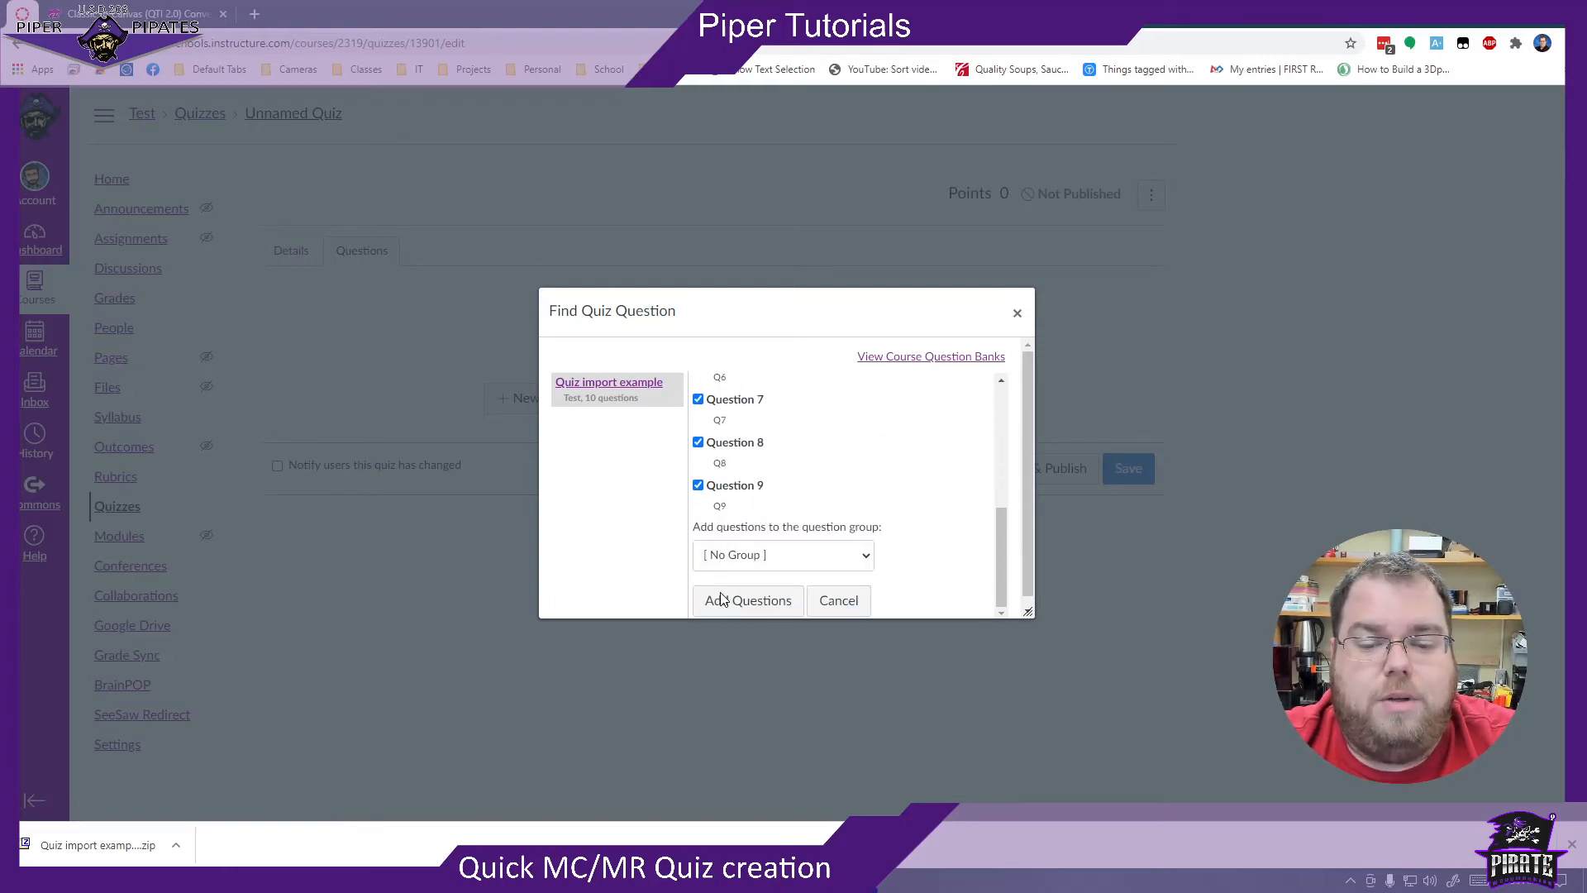
{"action": "left_click", "coordinate": [868, 557]}
{"action": "left_click", "coordinate": [868, 559]}
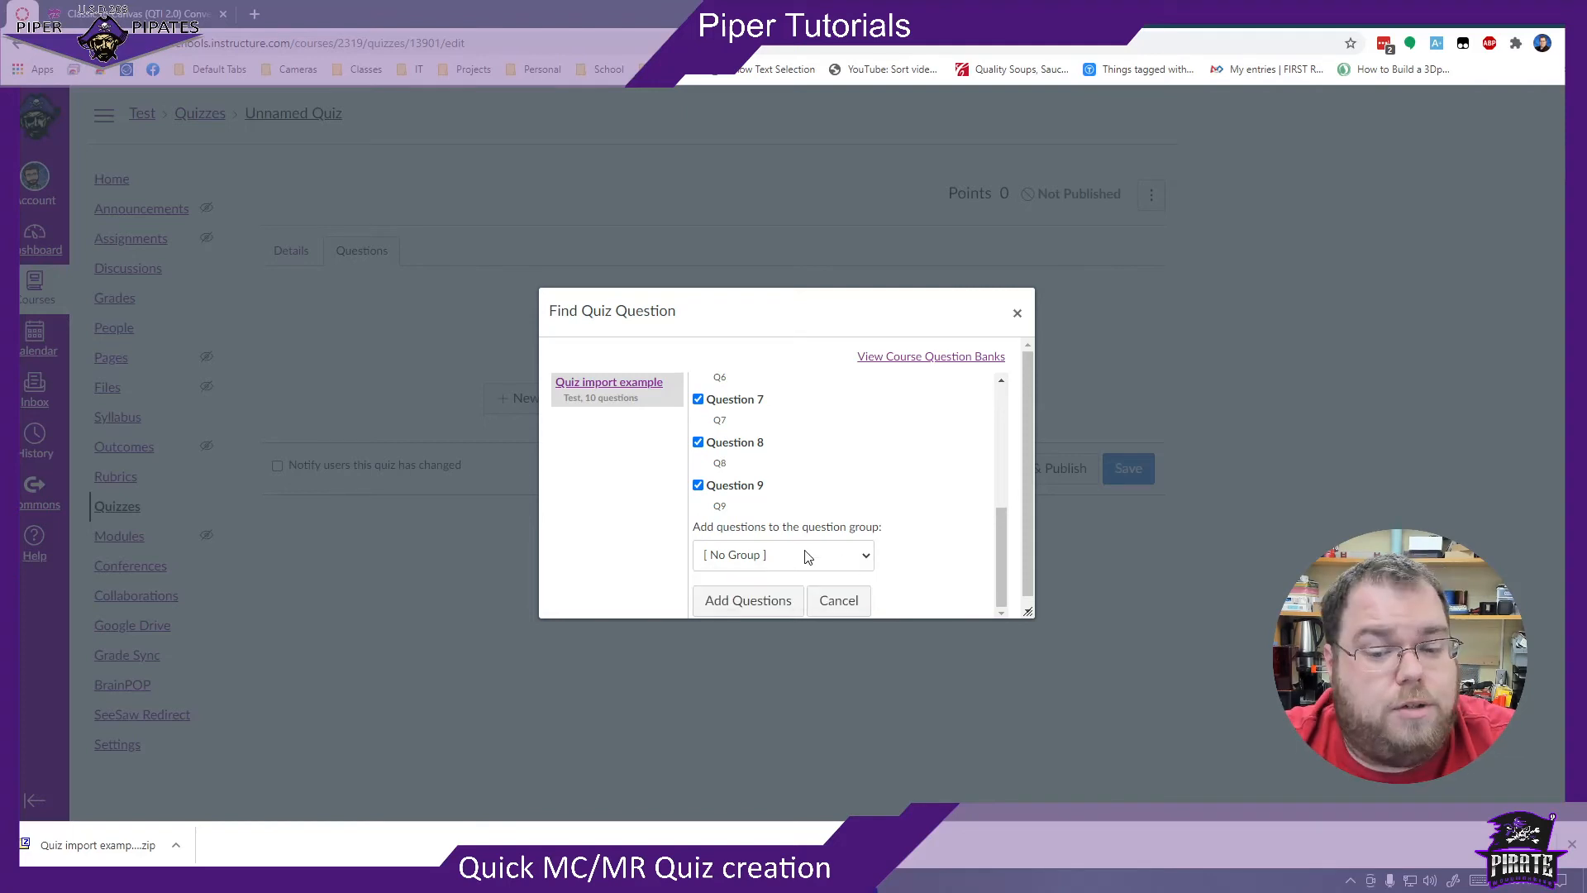
{"action": "left_click", "coordinate": [758, 603]}
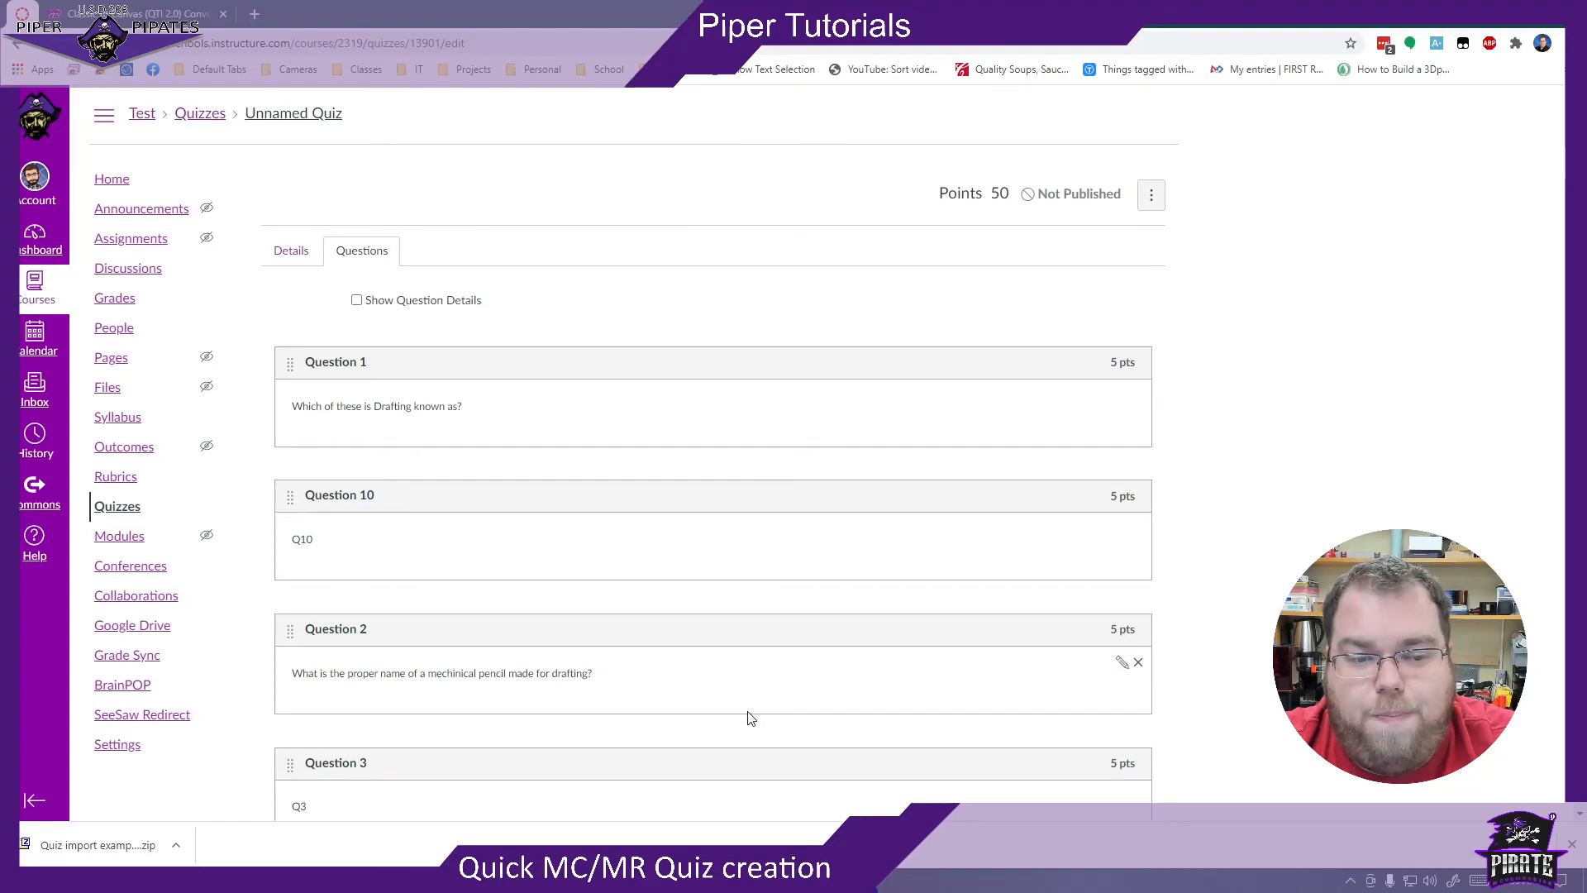
- Show the question details and examine the added questions' answer choices, correct-answer markings and point values down to Question 9
{"action": "left_click", "coordinate": [404, 308]}
{"action": "scroll", "coordinate": [698, 318], "scroll_direction": "down", "scroll_amount": 2}
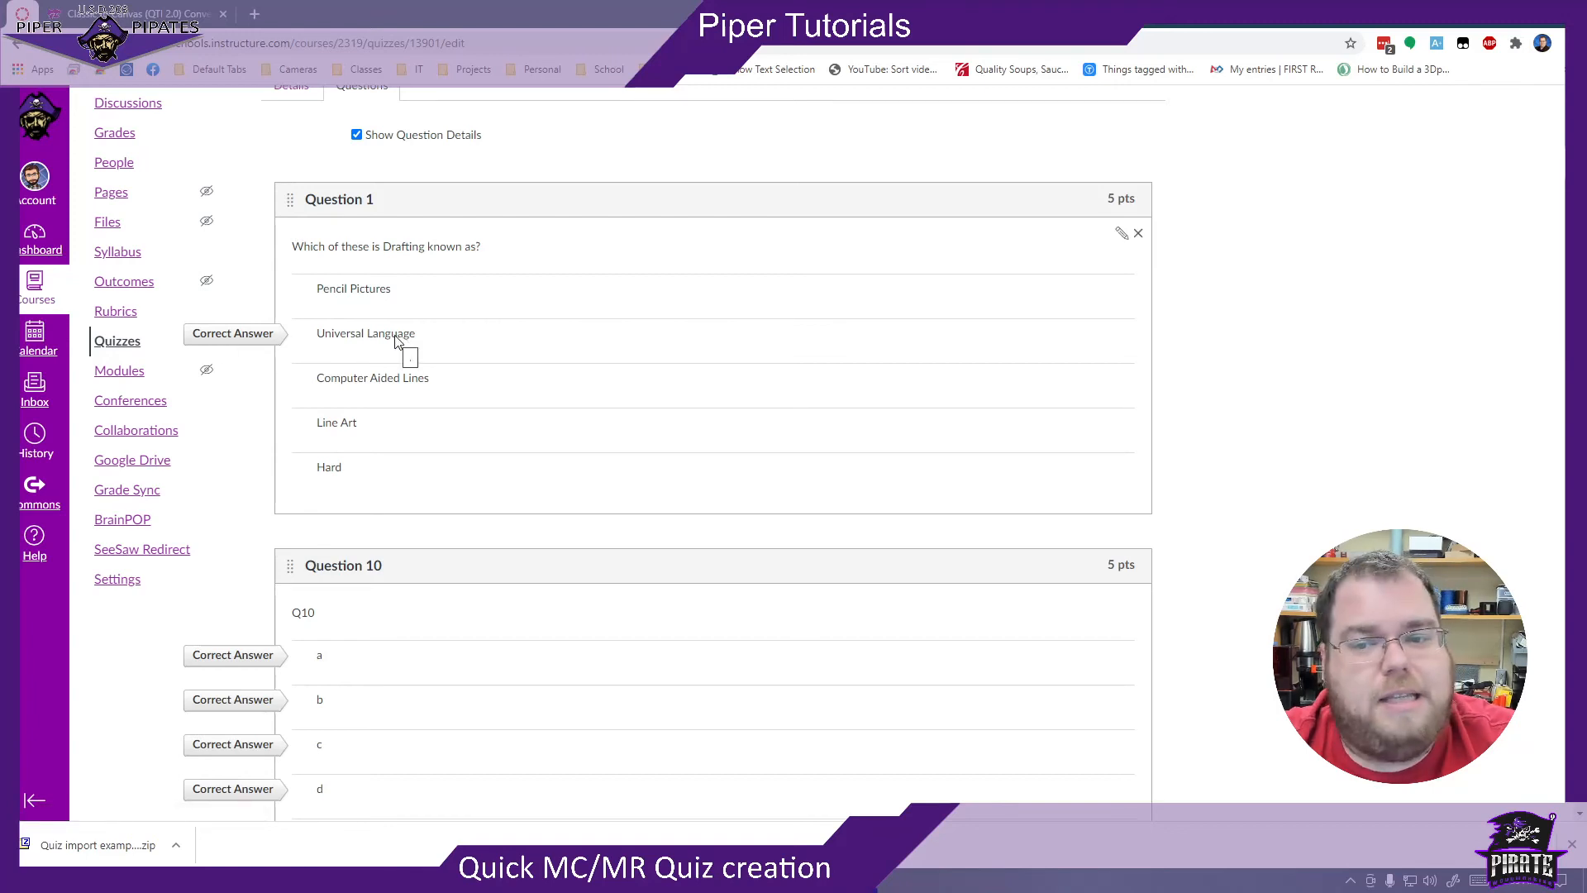
{"action": "scroll", "coordinate": [397, 340], "scroll_direction": "down", "scroll_amount": 3}
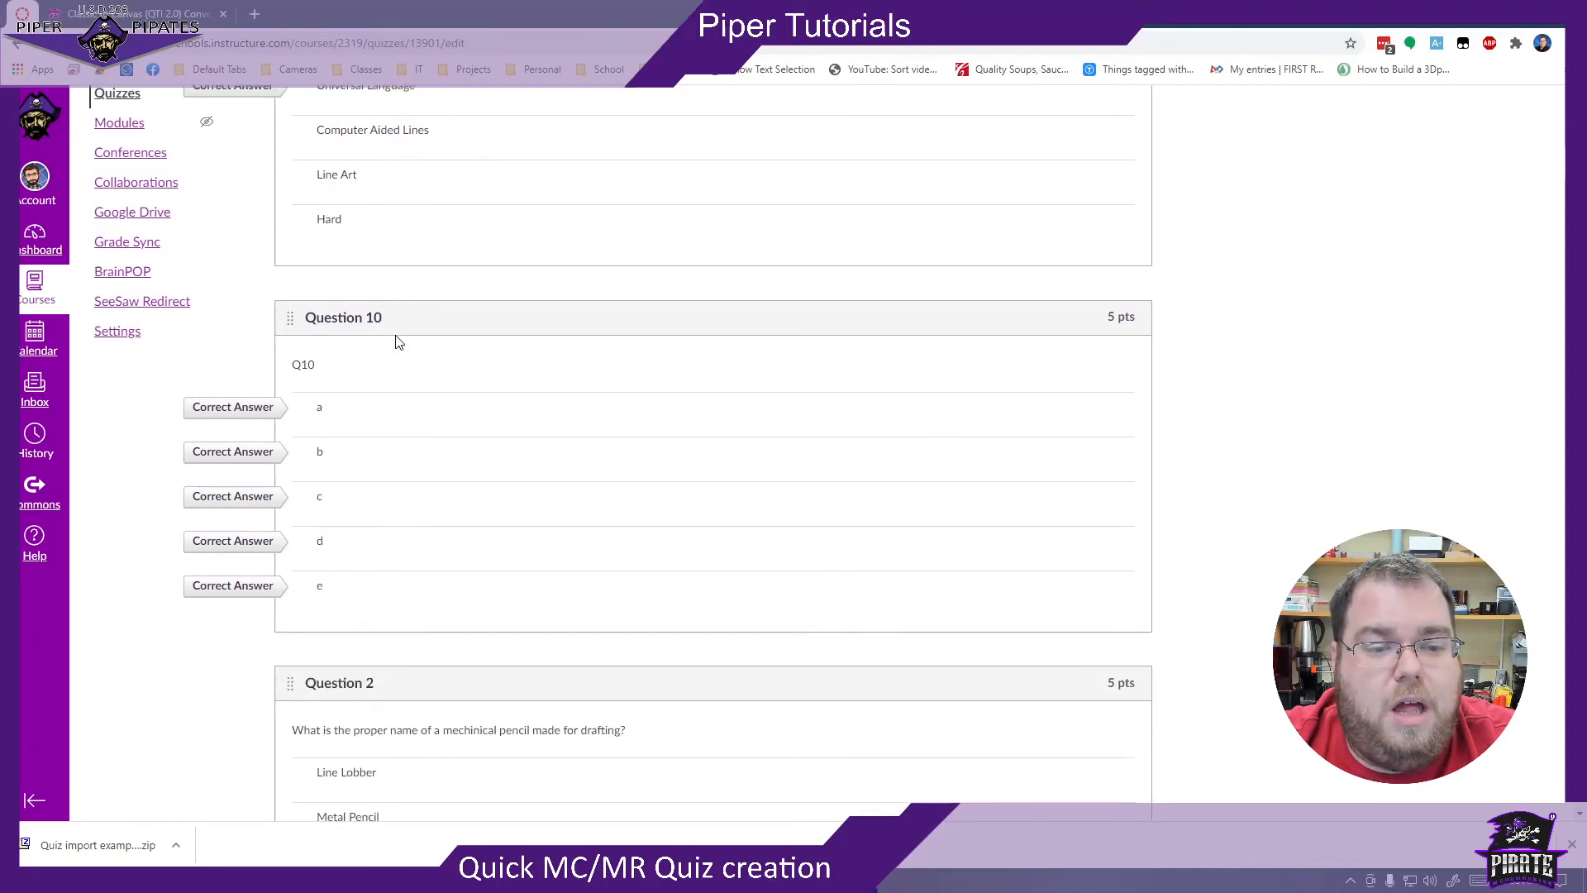
{"action": "scroll", "coordinate": [397, 340], "scroll_direction": "down", "scroll_amount": 2}
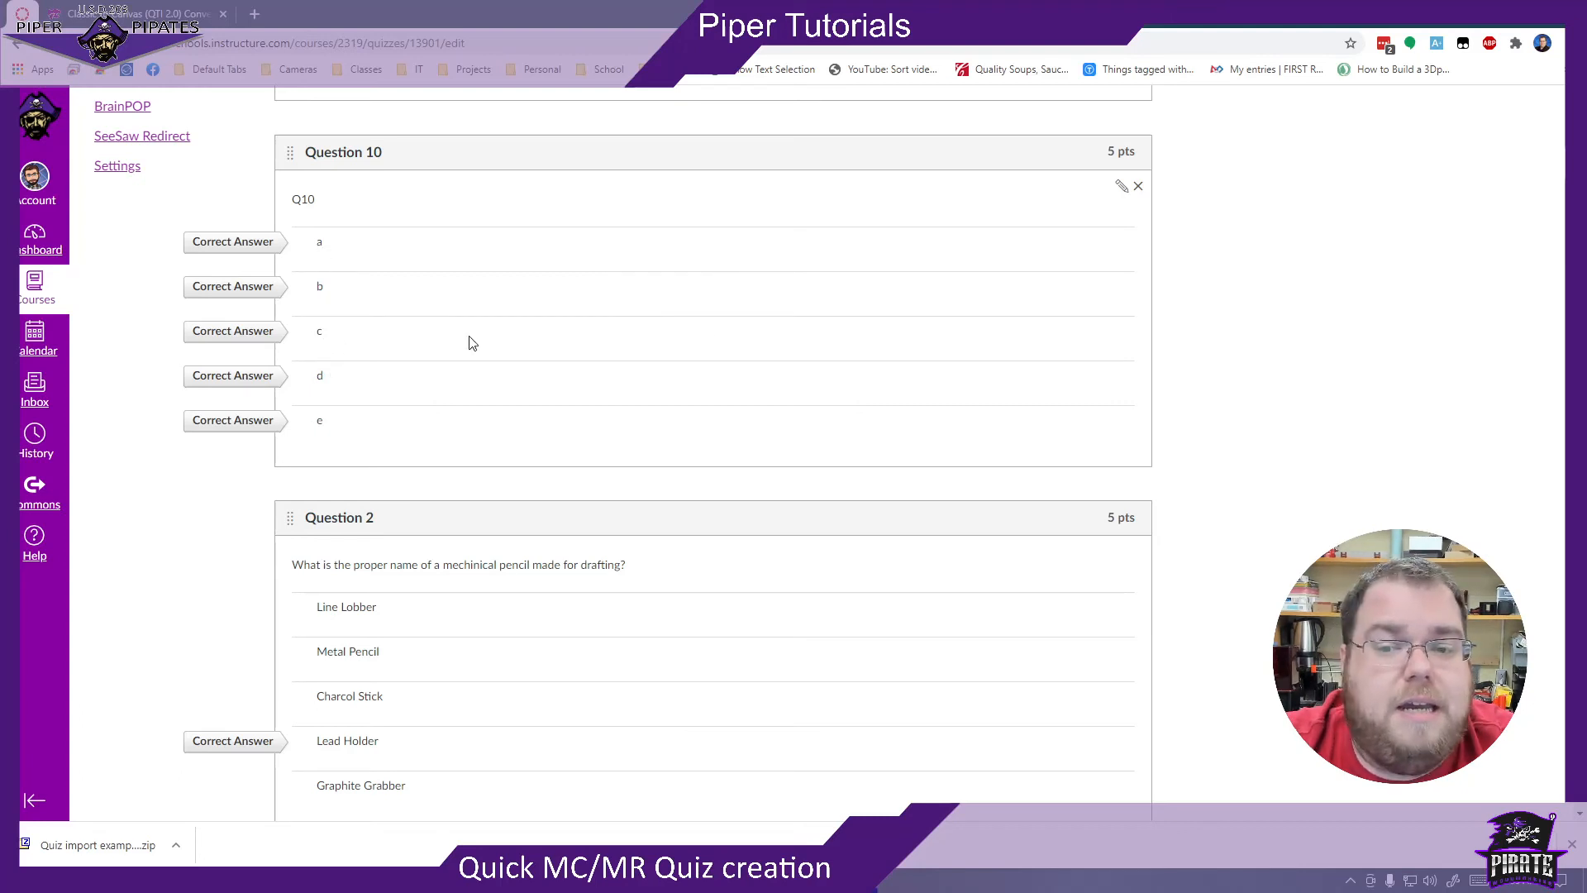
{"action": "left_click_drag", "start_coordinate": [1107, 152], "coordinate": [1134, 149]}
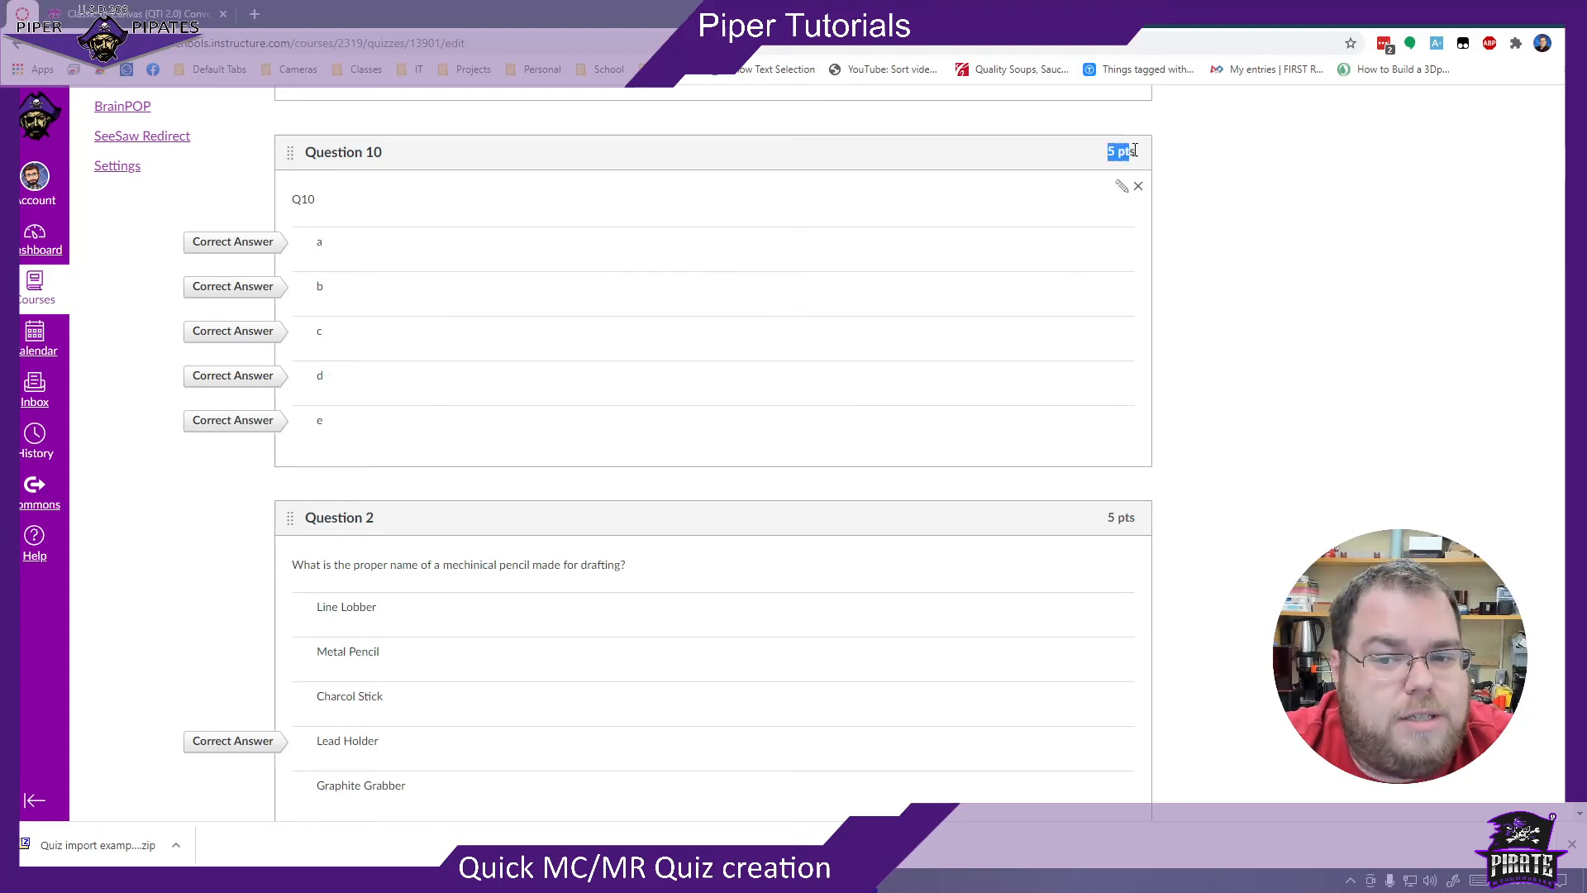
{"action": "left_click", "coordinate": [1136, 150]}
{"action": "scroll", "coordinate": [1186, 238], "scroll_direction": "up", "scroll_amount": 2}
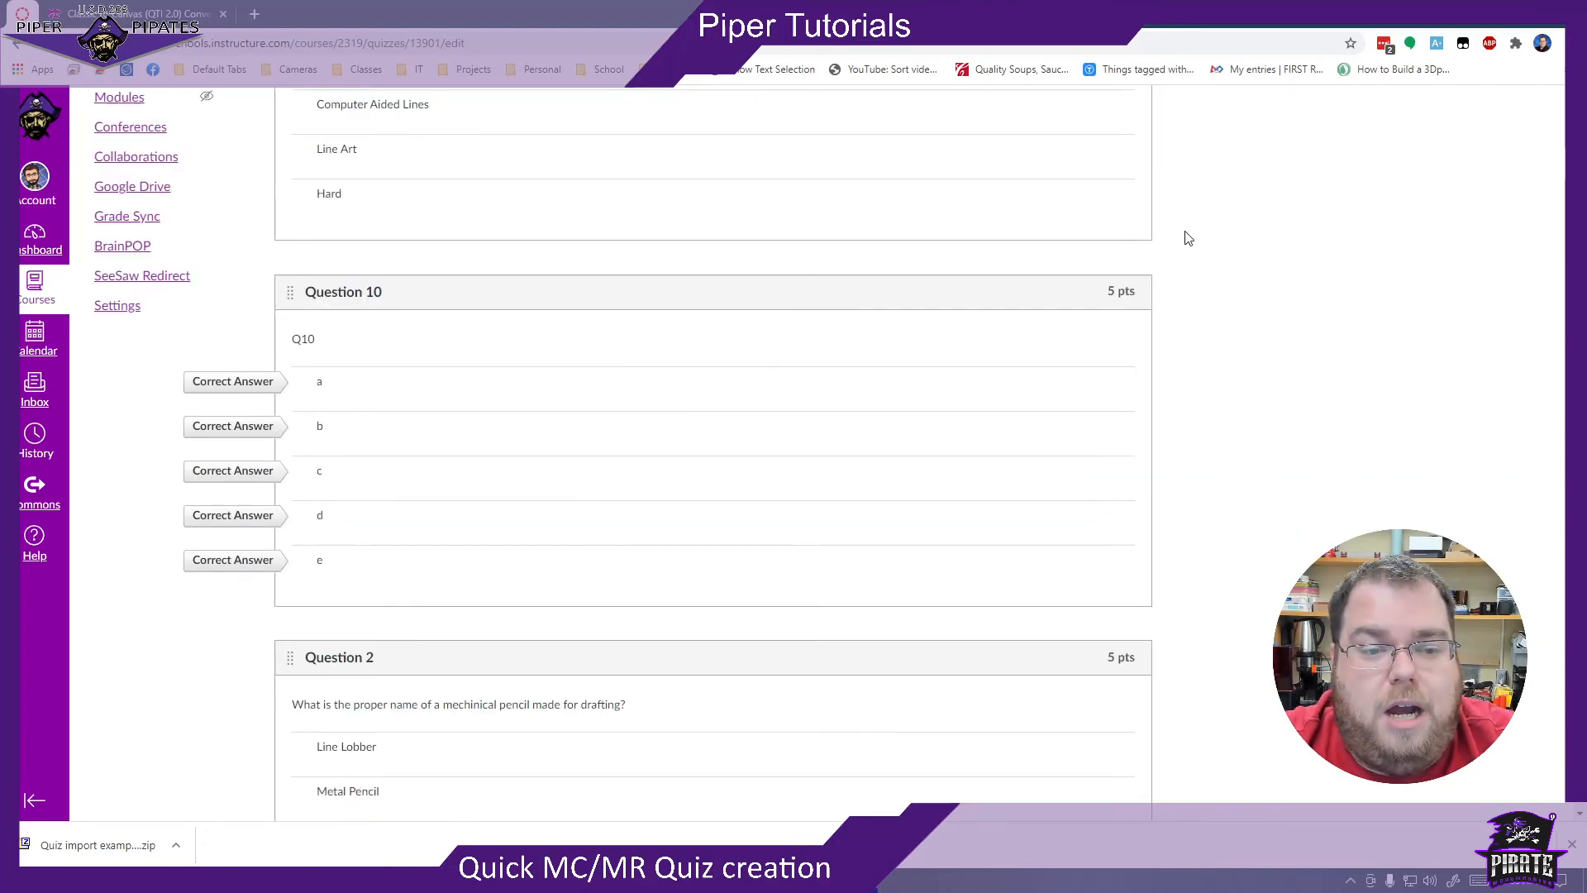
{"action": "scroll", "coordinate": [1187, 238], "scroll_direction": "up", "scroll_amount": 5}
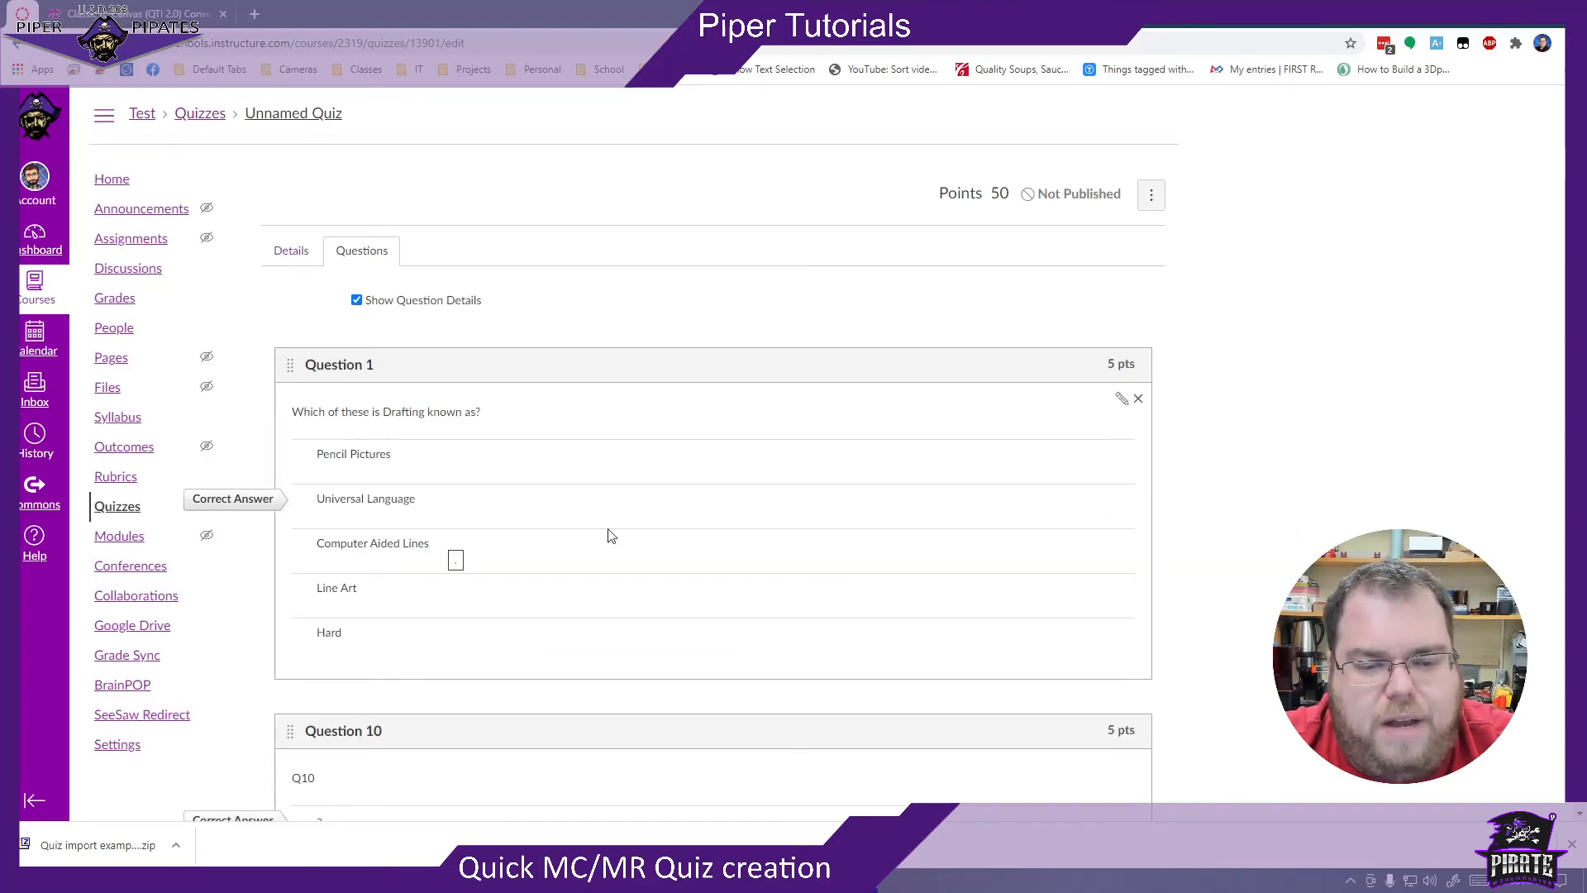
{"action": "scroll", "coordinate": [679, 499], "scroll_direction": "down", "scroll_amount": 15}
{"action": "scroll", "coordinate": [679, 499], "scroll_direction": "down", "scroll_amount": 3}
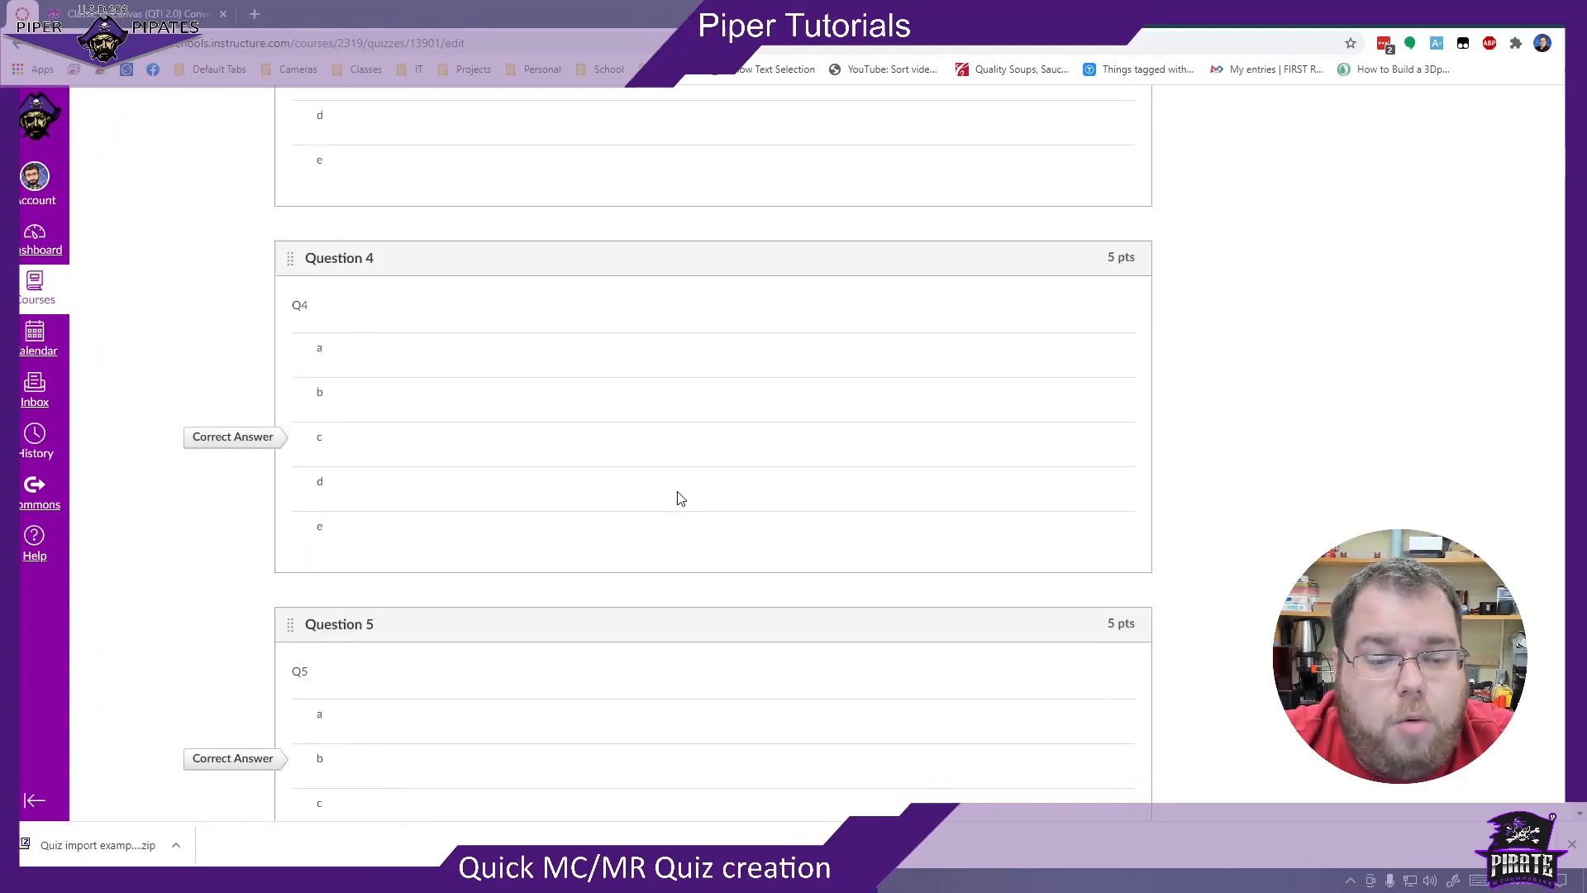
{"action": "scroll", "coordinate": [679, 498], "scroll_direction": "up", "scroll_amount": 8}
{"action": "scroll", "coordinate": [679, 498], "scroll_direction": "down", "scroll_amount": 7}
{"action": "scroll", "coordinate": [680, 498], "scroll_direction": "down", "scroll_amount": 1}
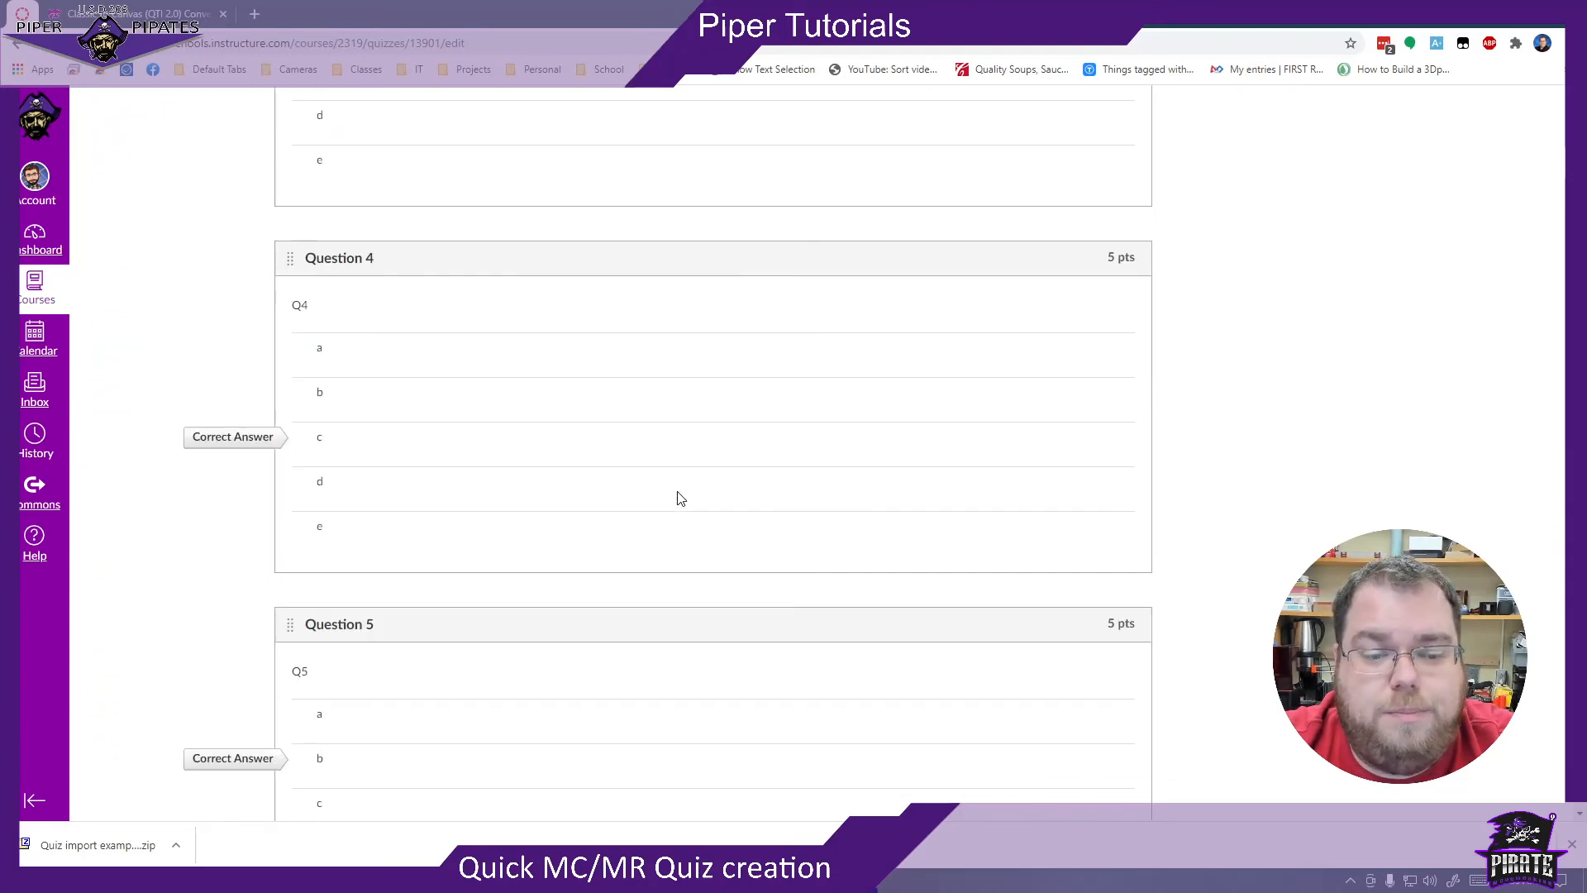
{"action": "scroll", "coordinate": [682, 504], "scroll_direction": "down", "scroll_amount": 20}
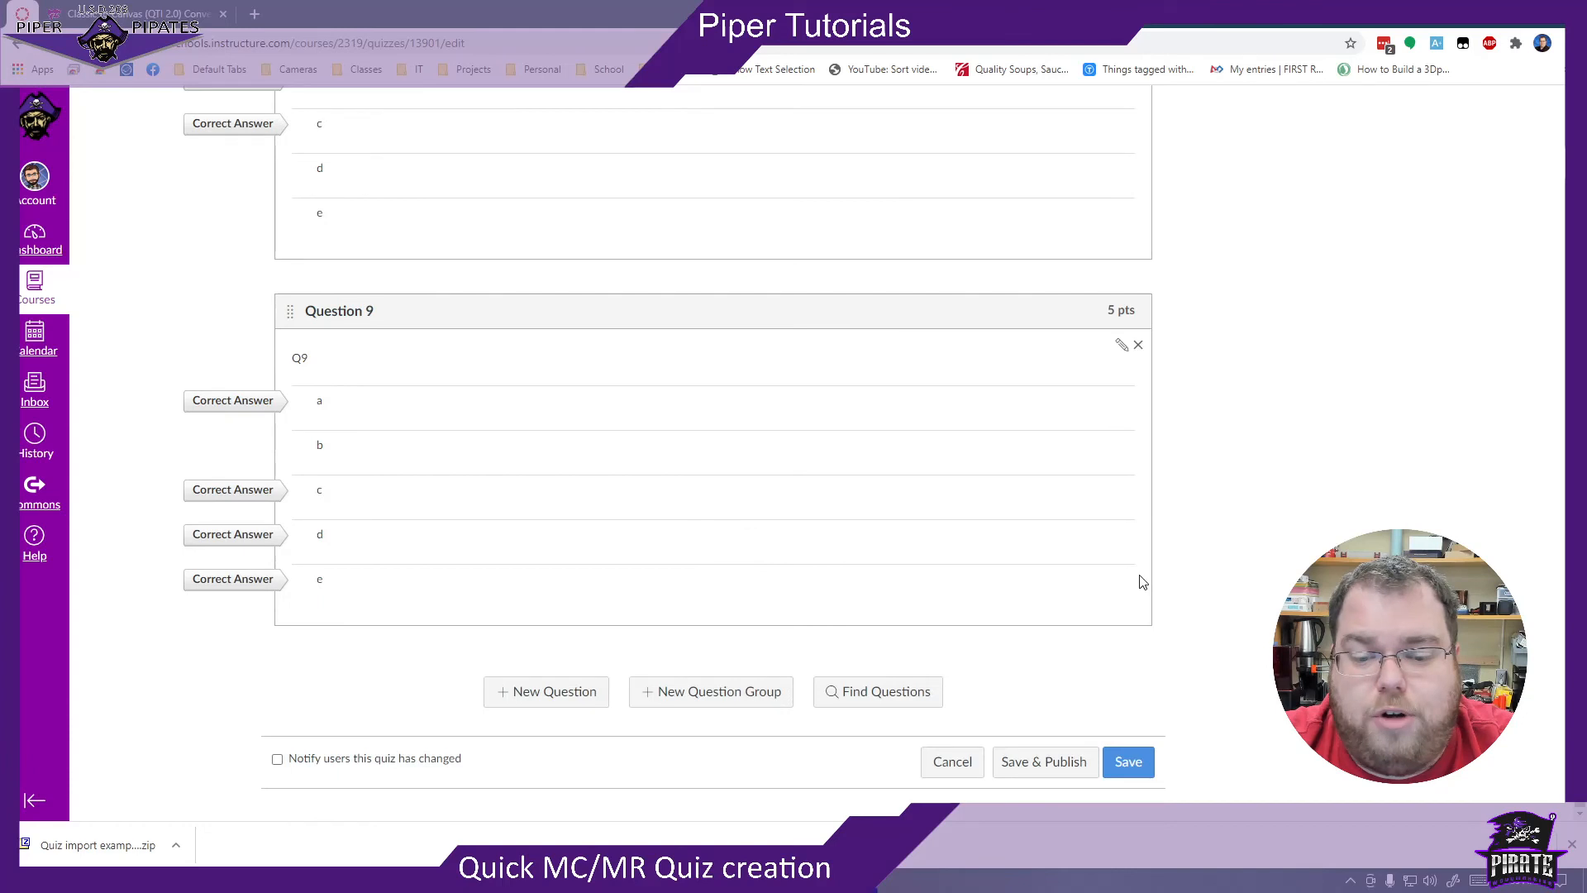